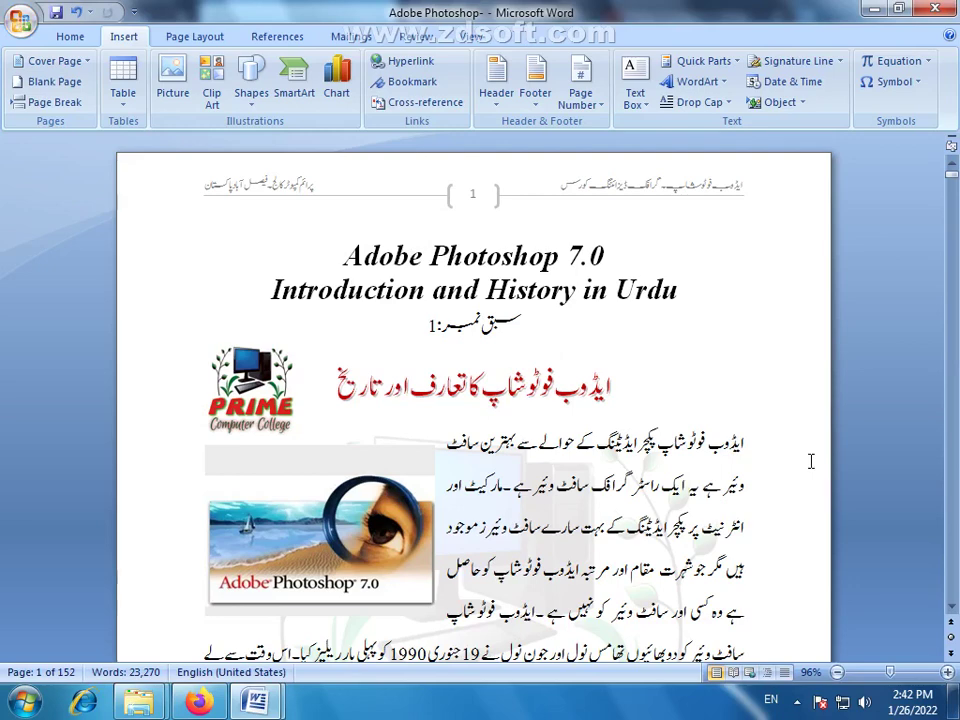
# Zoom the document out to 40% so pages show three across.
pyautogui.click(799, 701)
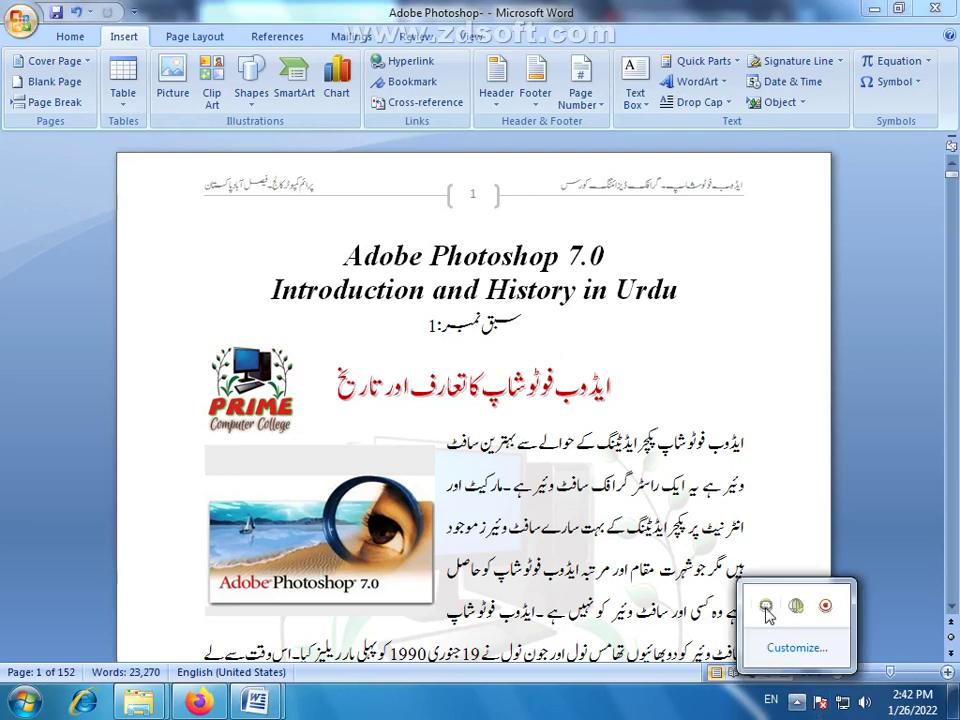
pyautogui.click(548, 461)
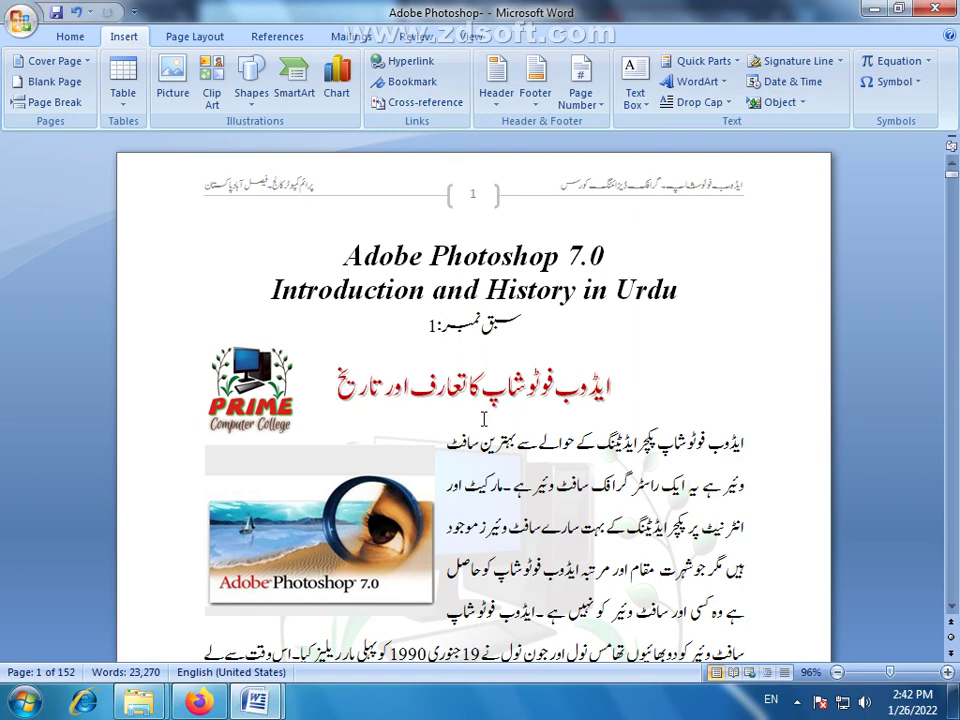
pyautogui.click(852, 672)
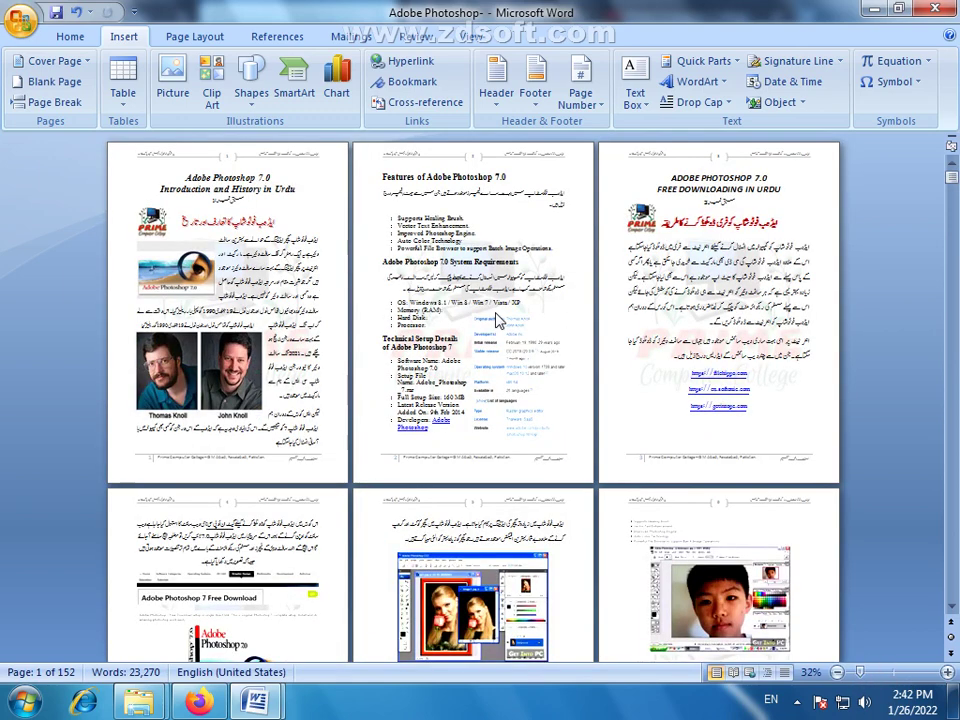
pyautogui.click(948, 674)
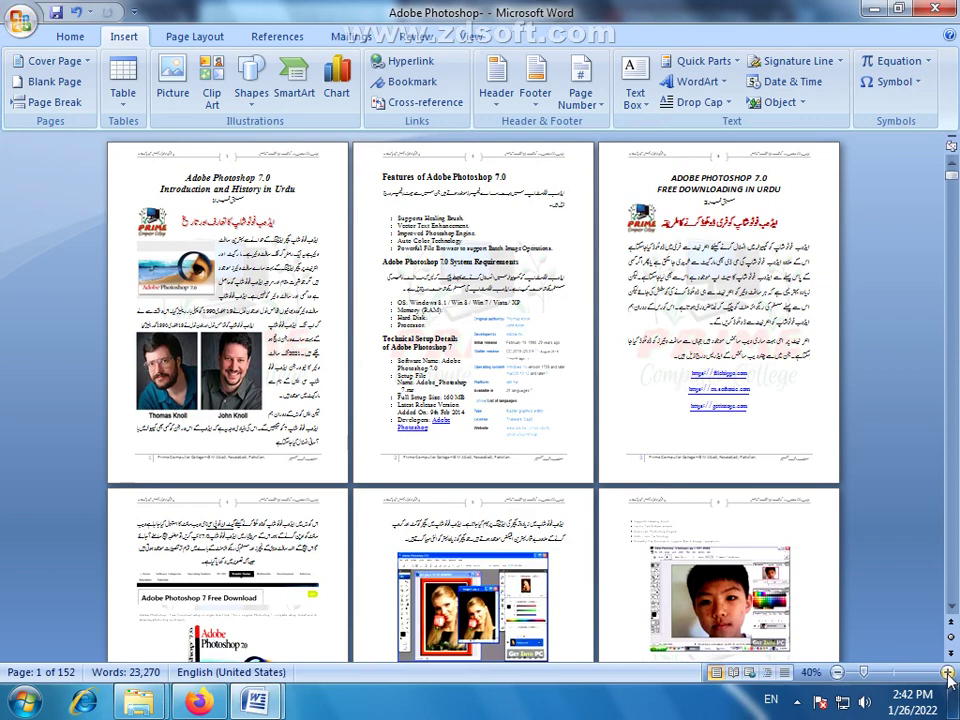
pyautogui.click(948, 674)
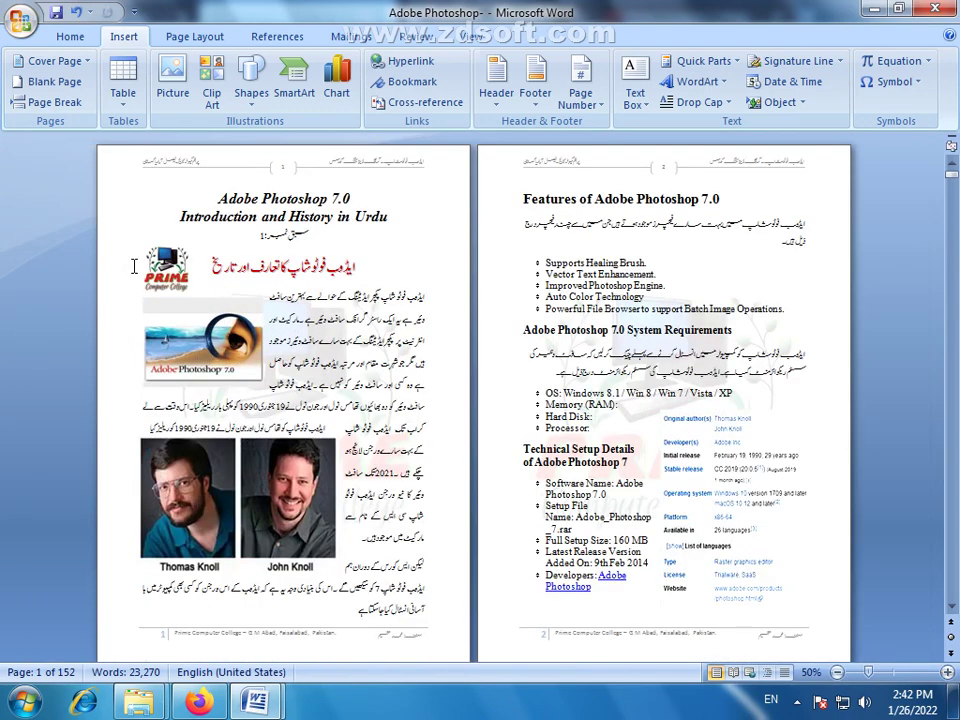
pyautogui.click(838, 673)
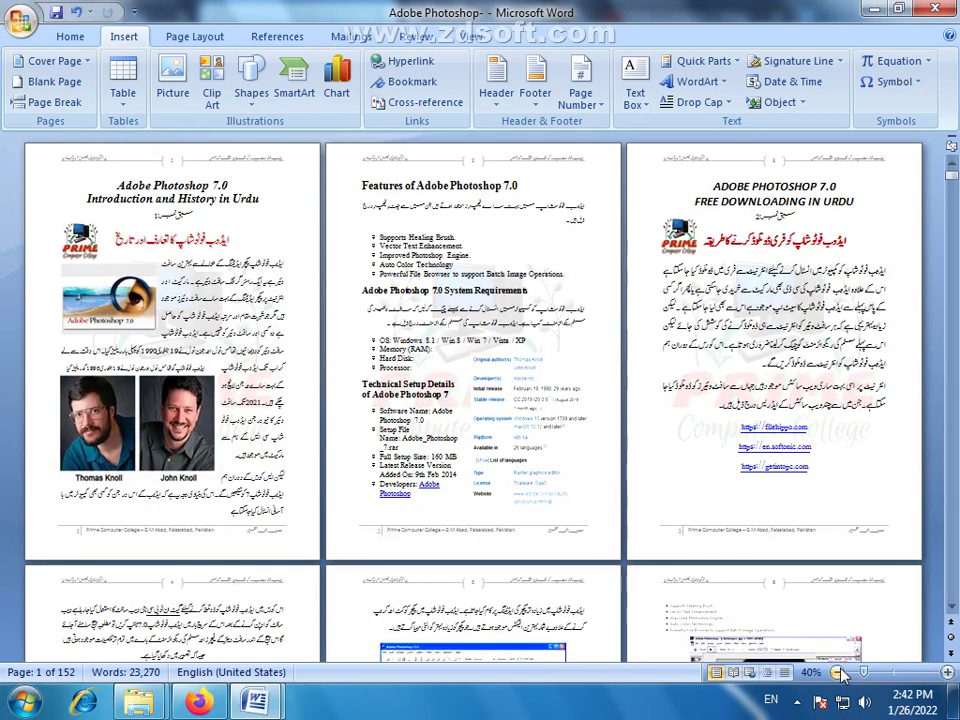
pyautogui.scroll(-1, 257, 316)
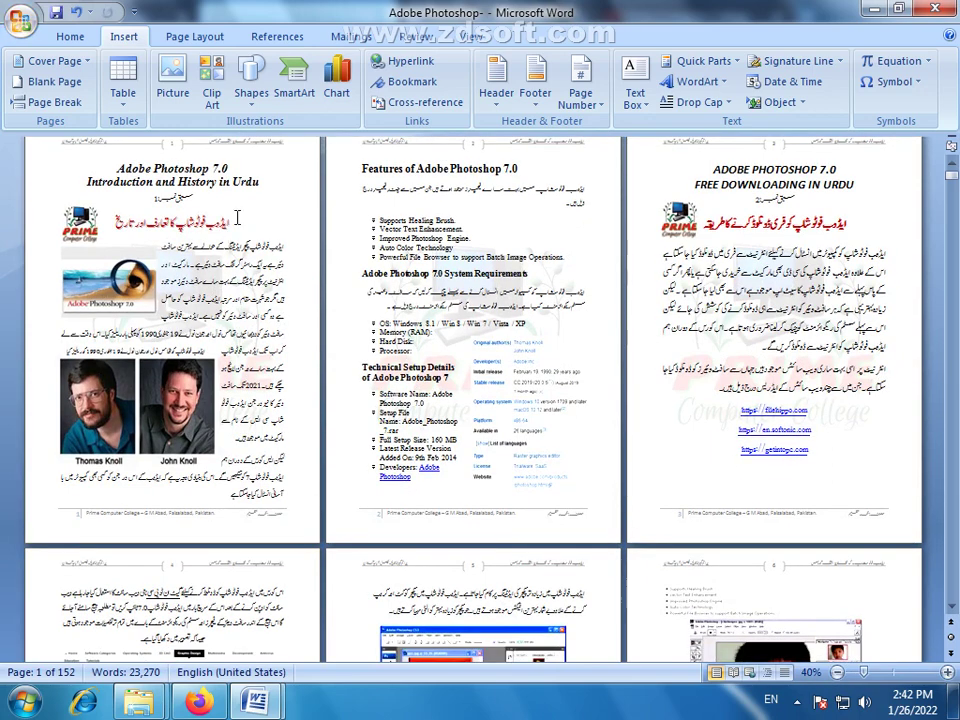
pyautogui.scroll(1, 237, 218)
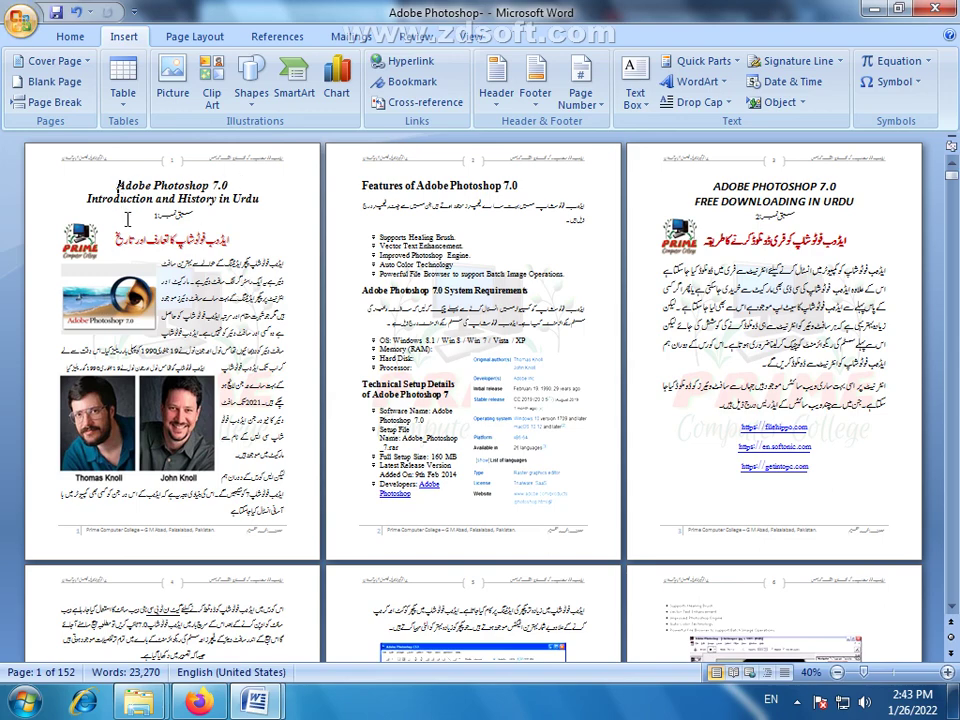
# Insert blank lines above the course title to push it onto page 2.
pyautogui.press('Return')
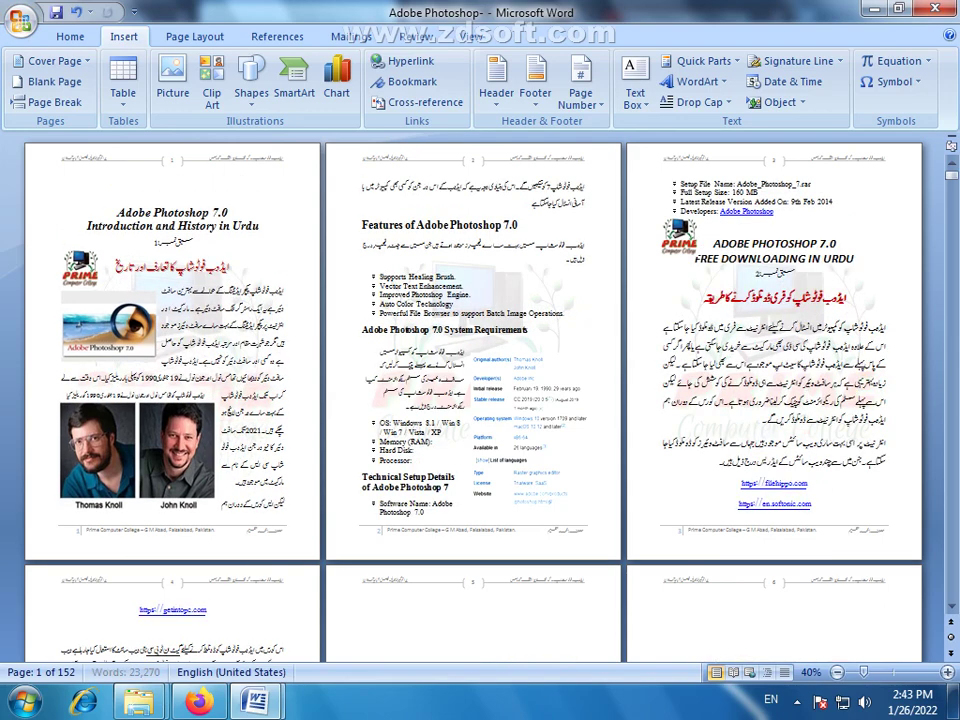
pyautogui.press('Return')
pyautogui.press('Return')
pyautogui.press('Return')
pyautogui.press('Return')
pyautogui.press('Return')
pyautogui.press('Return')
pyautogui.press('Return')
pyautogui.press('Return')
pyautogui.press('Return')
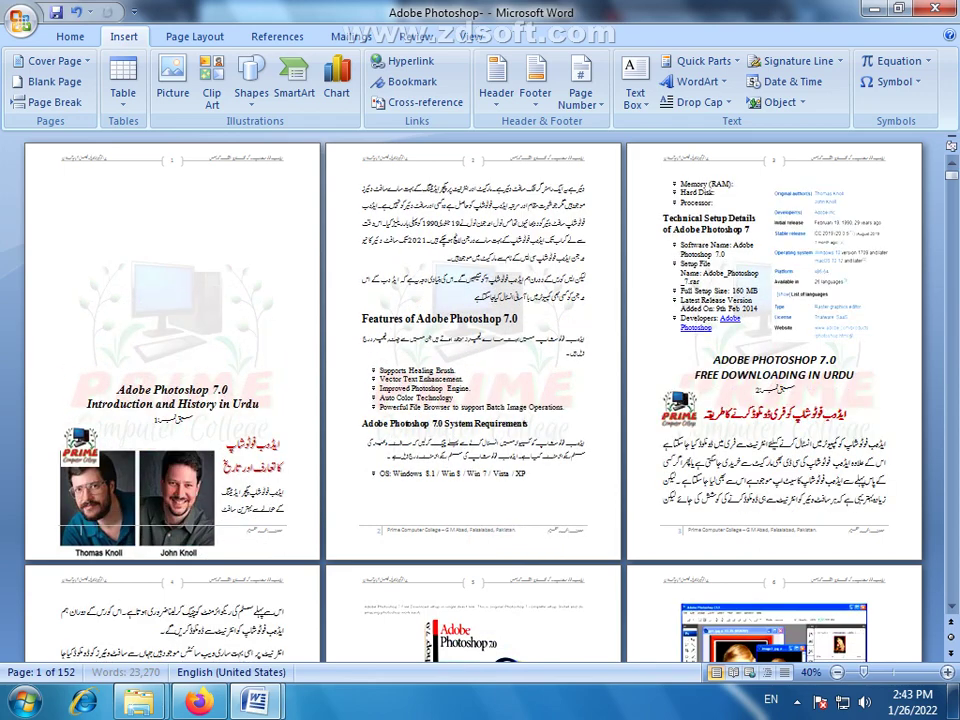
pyautogui.press('Return')
pyautogui.press('Return')
pyautogui.press('Return')
pyautogui.press('Return')
pyautogui.press('Return')
pyautogui.press('Return')
pyautogui.press('Return')
pyautogui.press('Return')
pyautogui.press('Return')
pyautogui.press('Return')
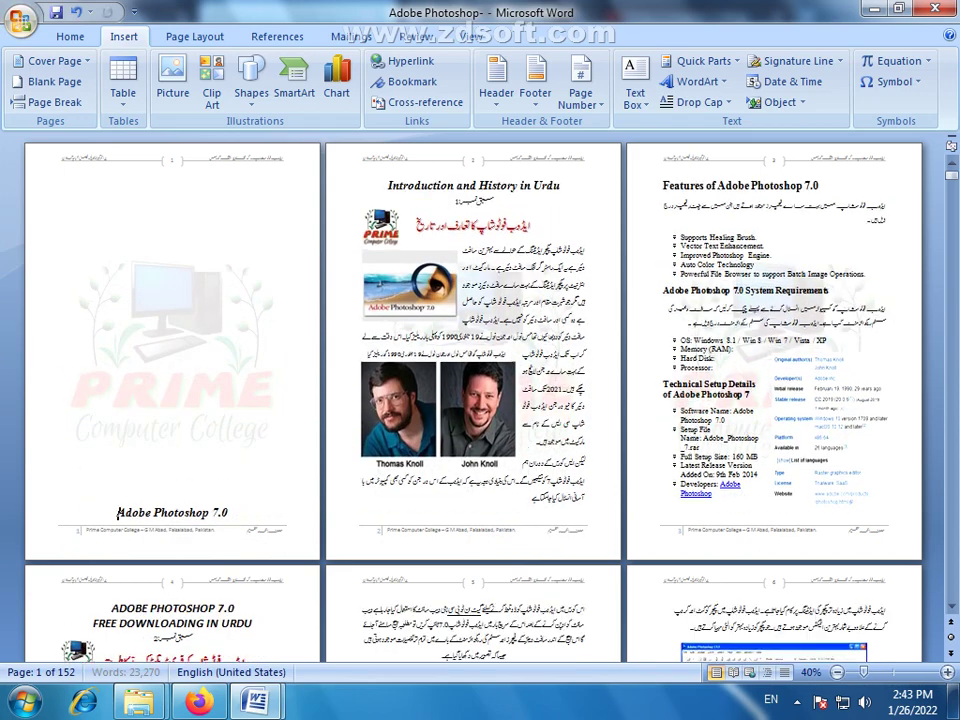
pyautogui.press('Return')
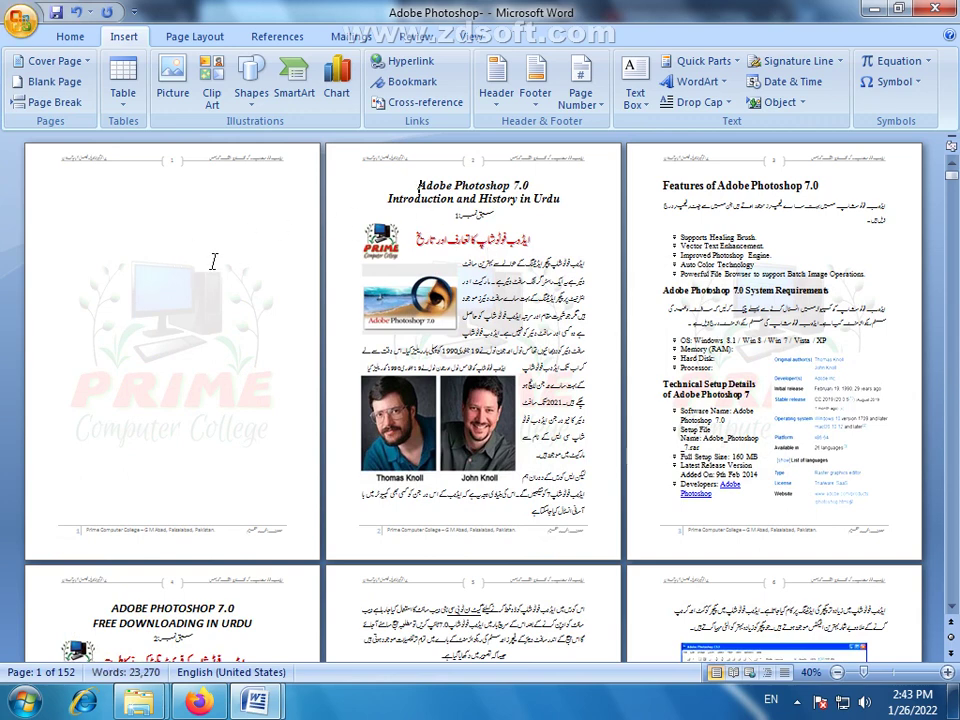
# Right-align the empty line on blank page 1, then select page 2's red Urdu heading.
pyautogui.click(72, 198)
pyautogui.click(74, 192)
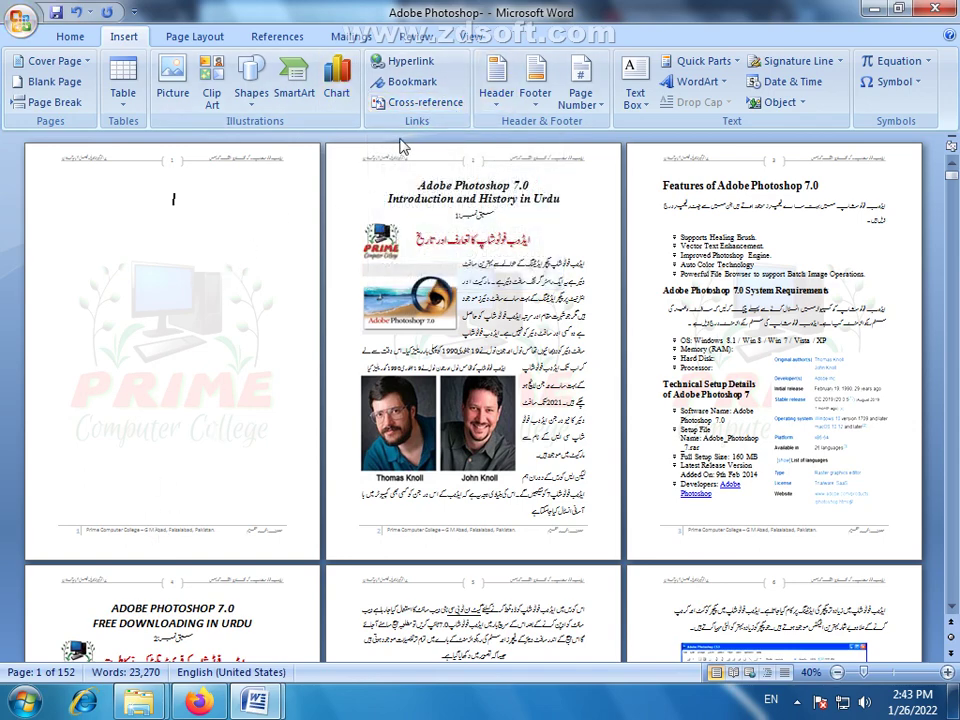
pyautogui.click(70, 36)
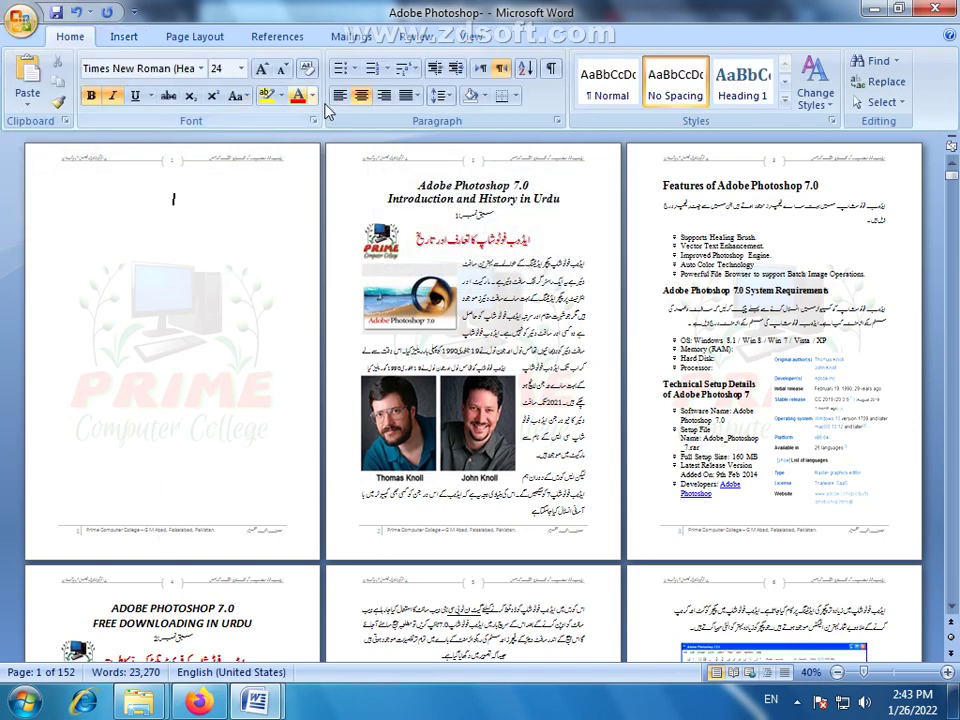
pyautogui.click(386, 96)
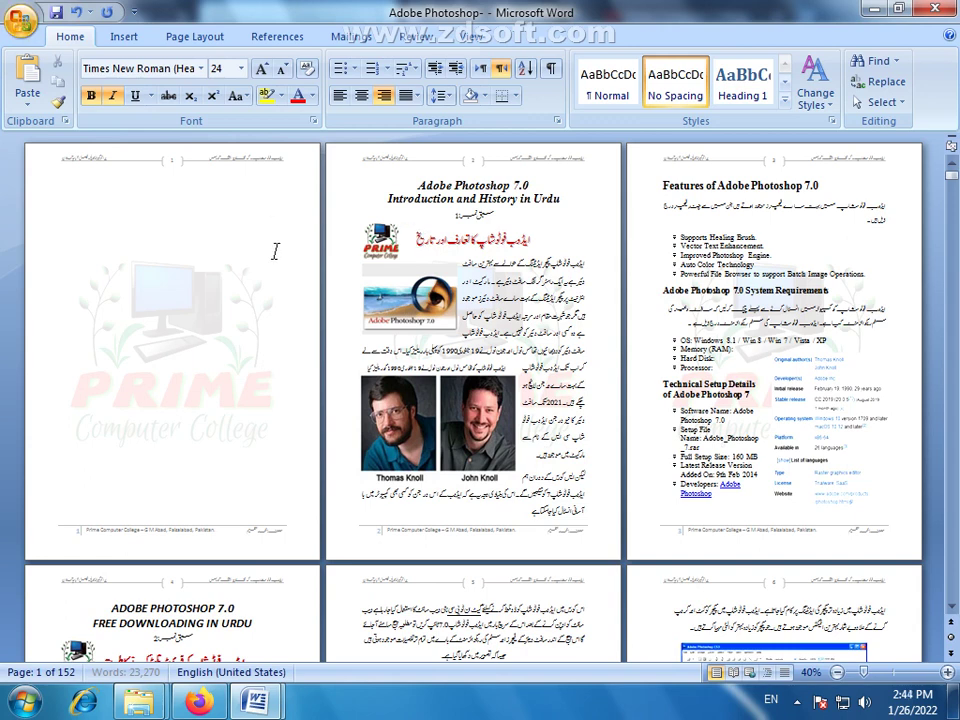
pyautogui.moveTo(415, 238); pyautogui.dragTo(530, 238)
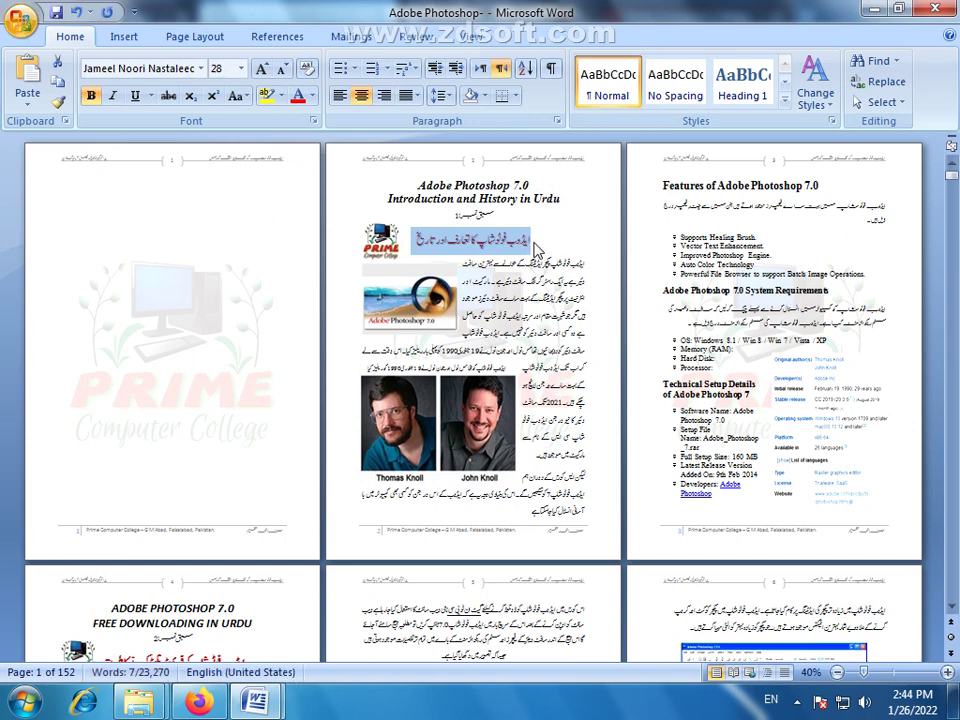
# Make page 2's red Urdu heading a centred Heading 1.
pyautogui.click(535, 250)
pyautogui.tripleClick(542, 237)
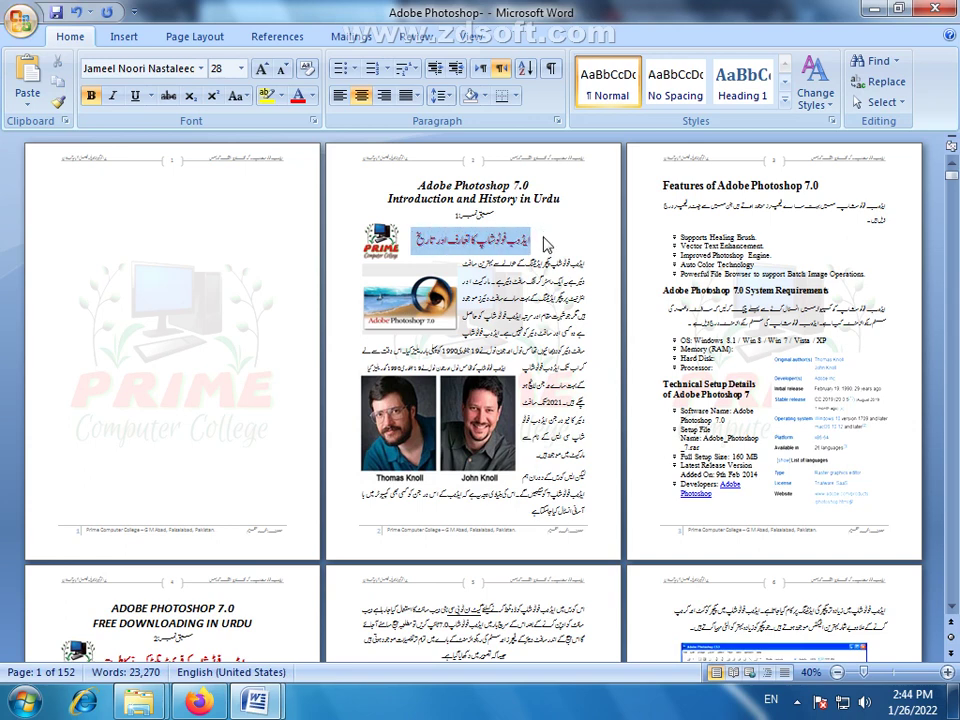
pyautogui.click(512, 239)
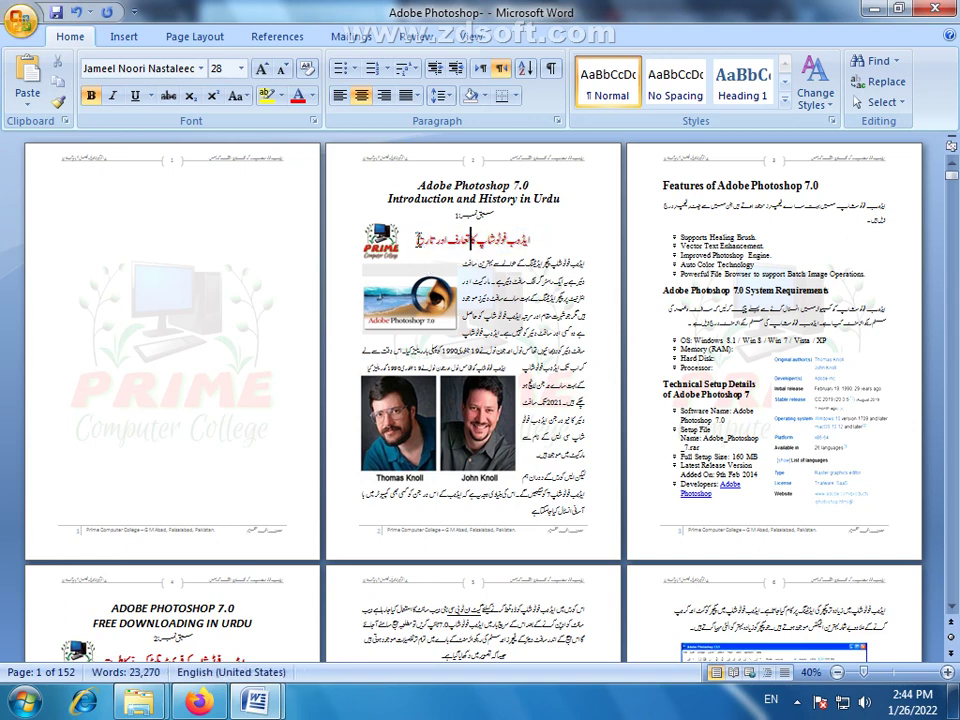
pyautogui.moveTo(413, 240); pyautogui.dragTo(530, 240)
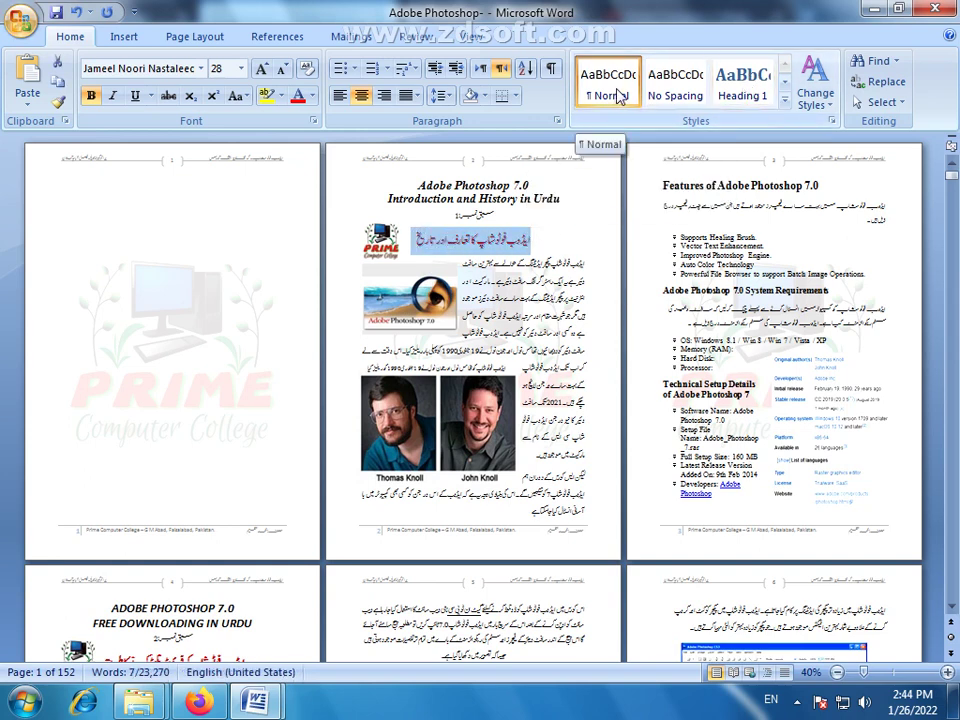
pyautogui.click(740, 88)
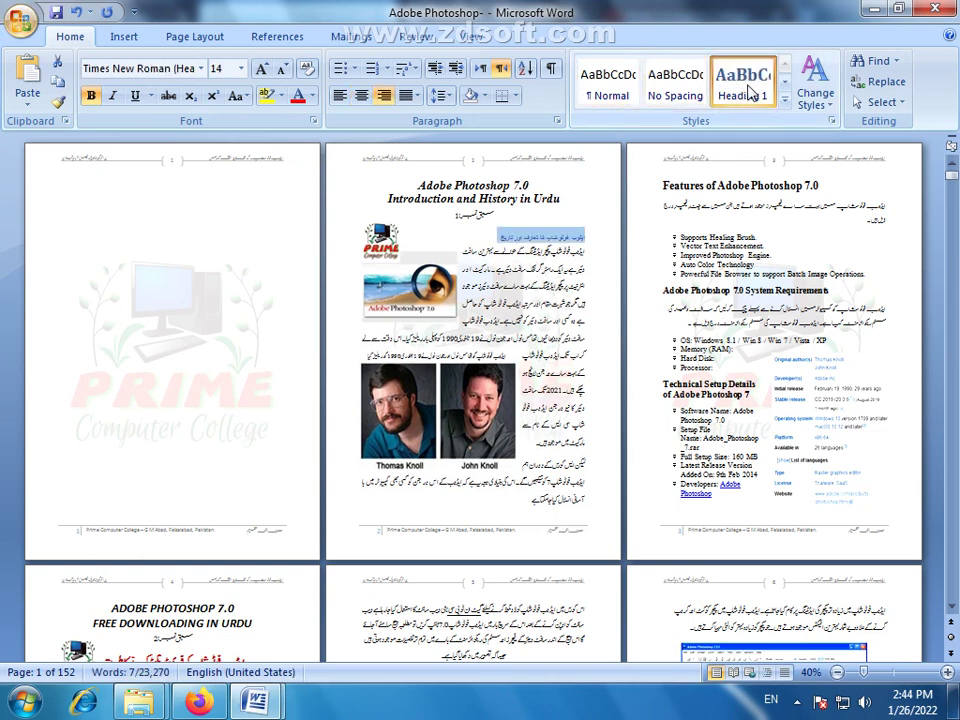
pyautogui.click(361, 95)
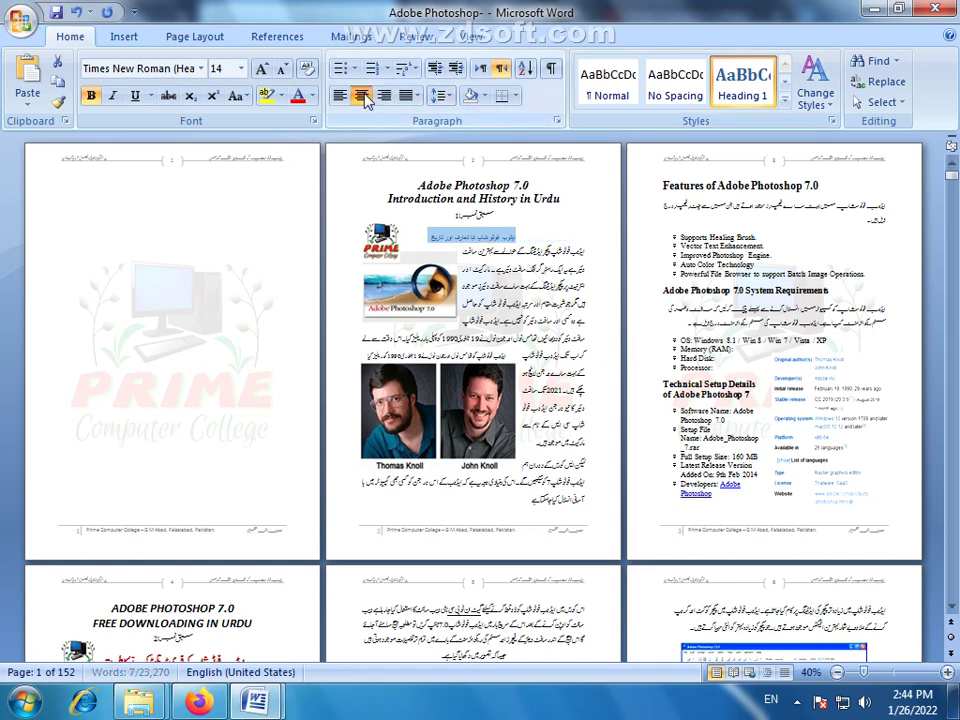
# Set the heading's font to Jameel Noori Kasheeda at size 20.
pyautogui.click(201, 68)
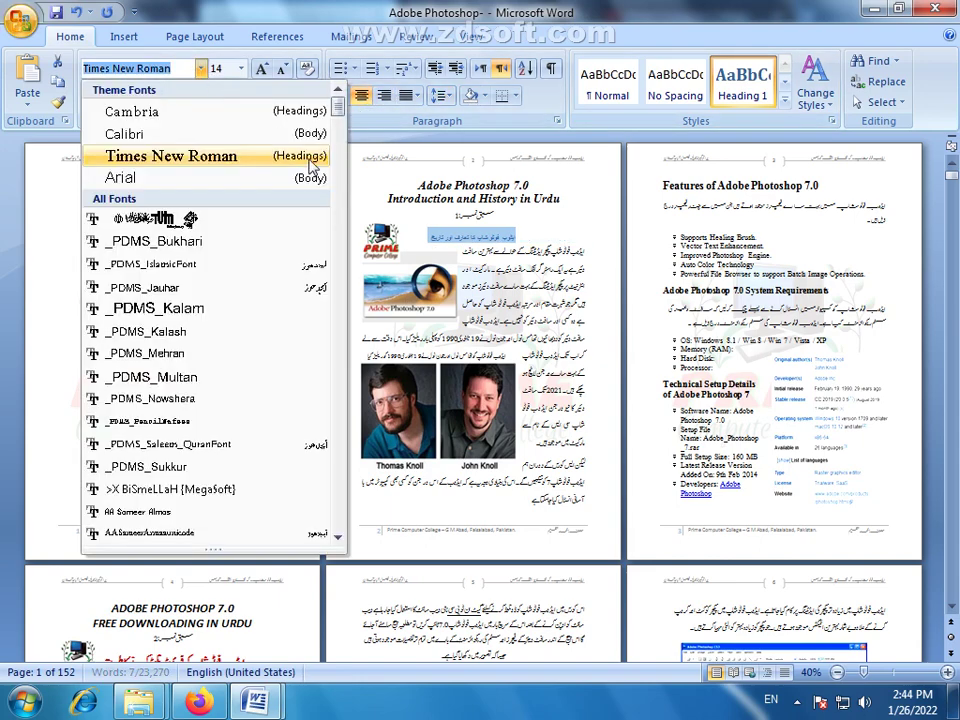
pyautogui.moveTo(336, 110); pyautogui.dragTo(340, 378)
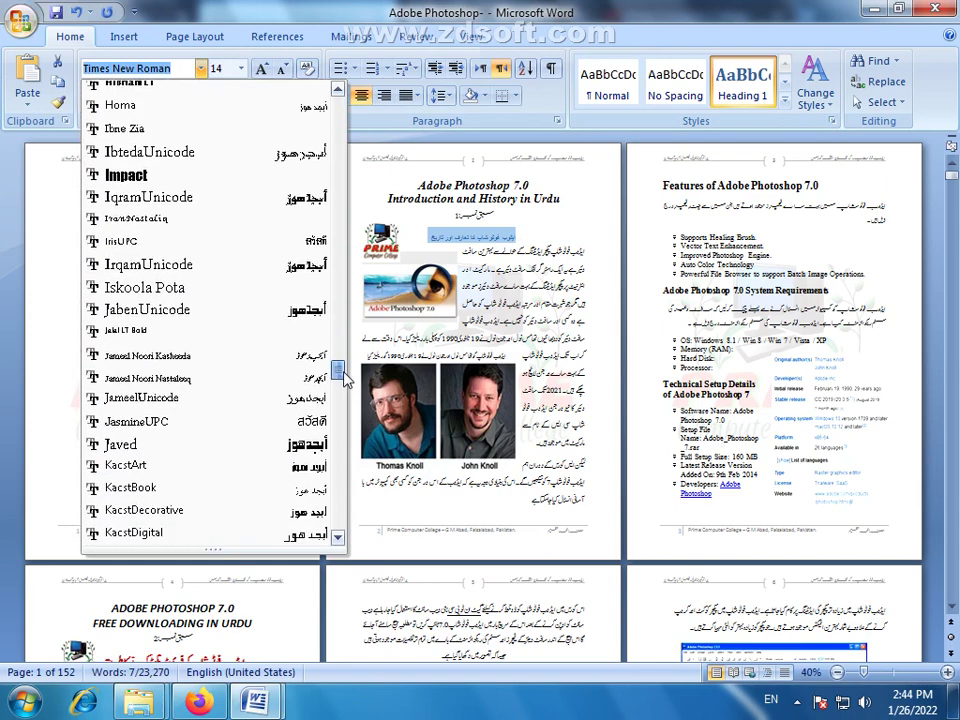
pyautogui.click(158, 356)
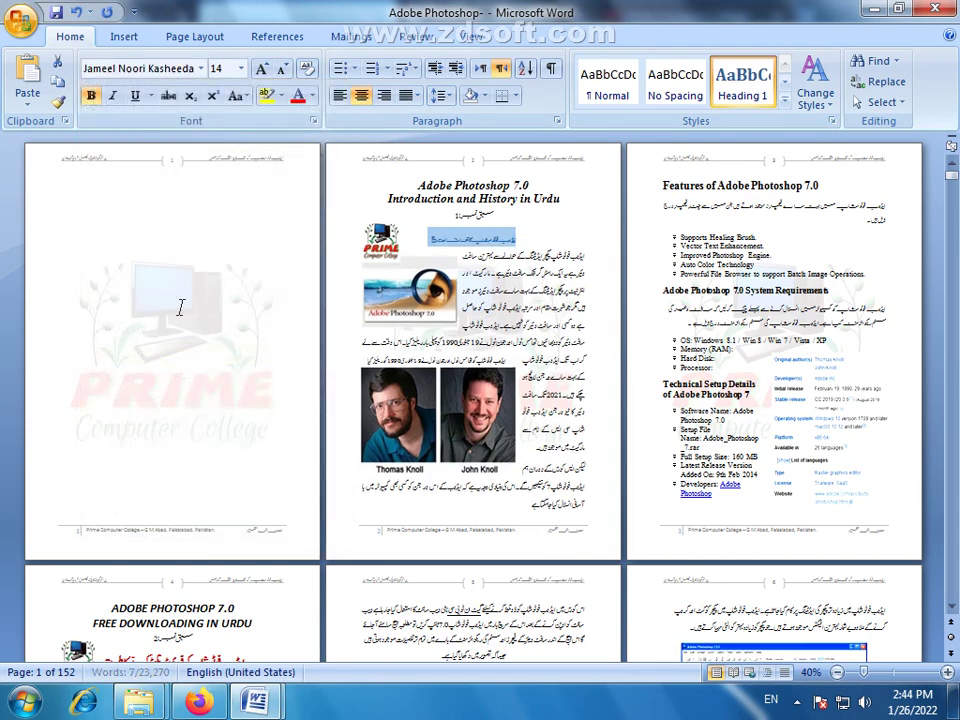
pyautogui.click(262, 69)
pyautogui.click(262, 69)
pyautogui.click(262, 69)
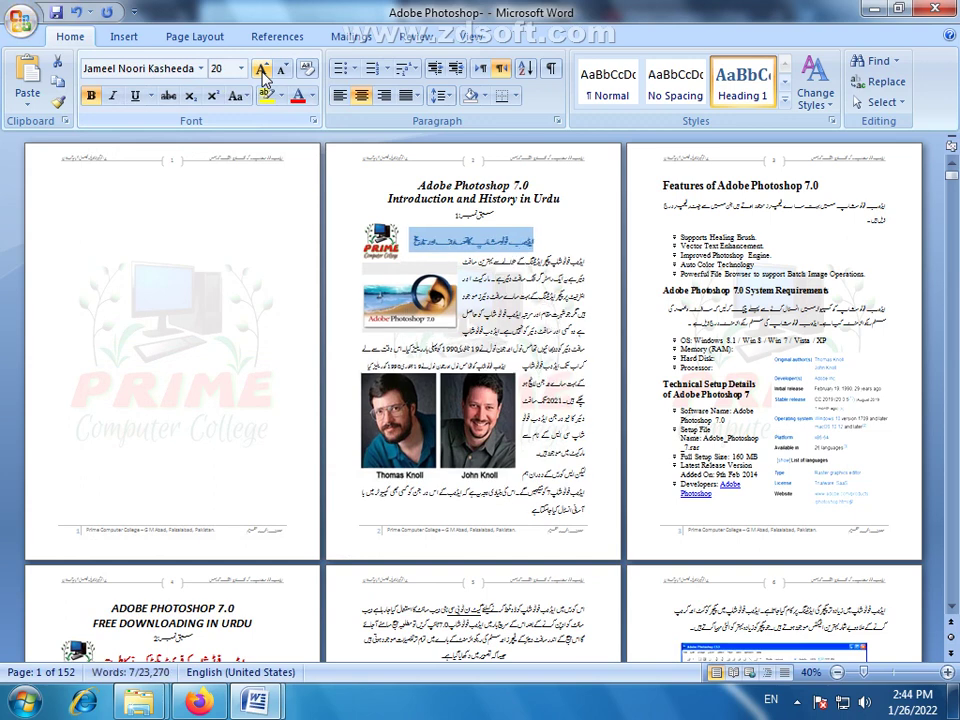
pyautogui.click(463, 253)
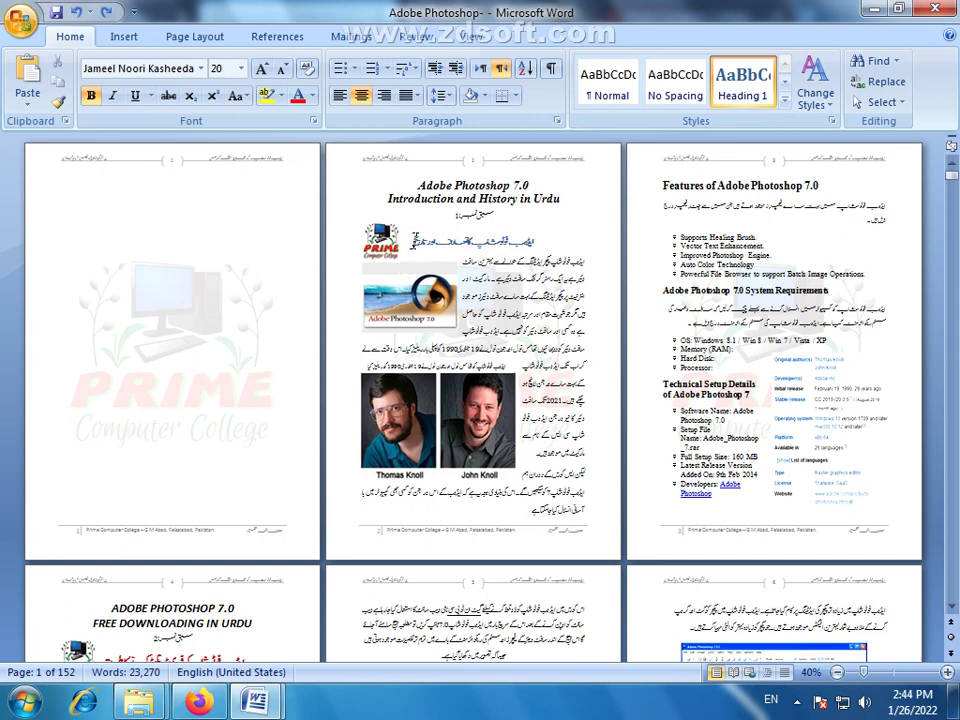
pyautogui.moveTo(414, 240); pyautogui.dragTo(533, 238)
pyautogui.click(465, 242)
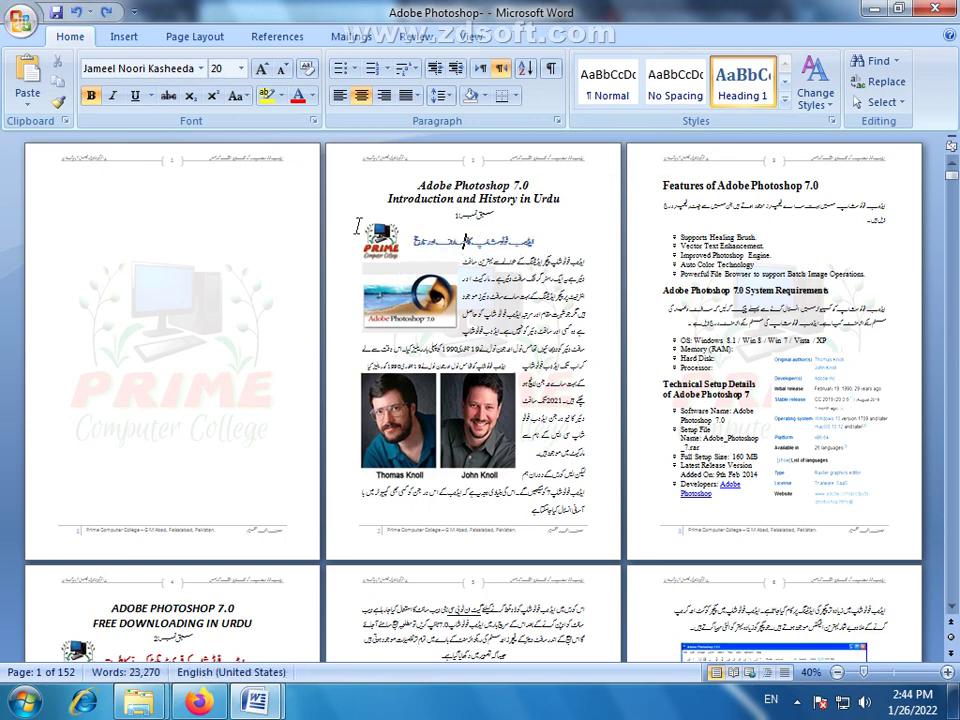
# Copy page 2's heading formatting onto page 4's Urdu heading with Format Painter.
pyautogui.scroll(-1, 598, 422)
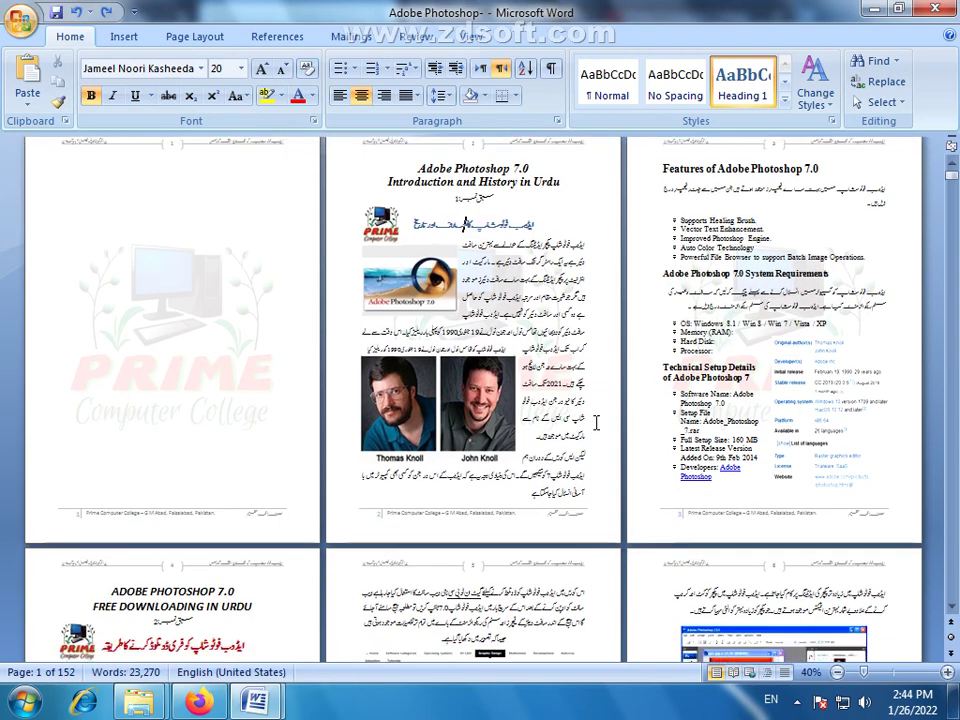
pyautogui.scroll(-1, 598, 422)
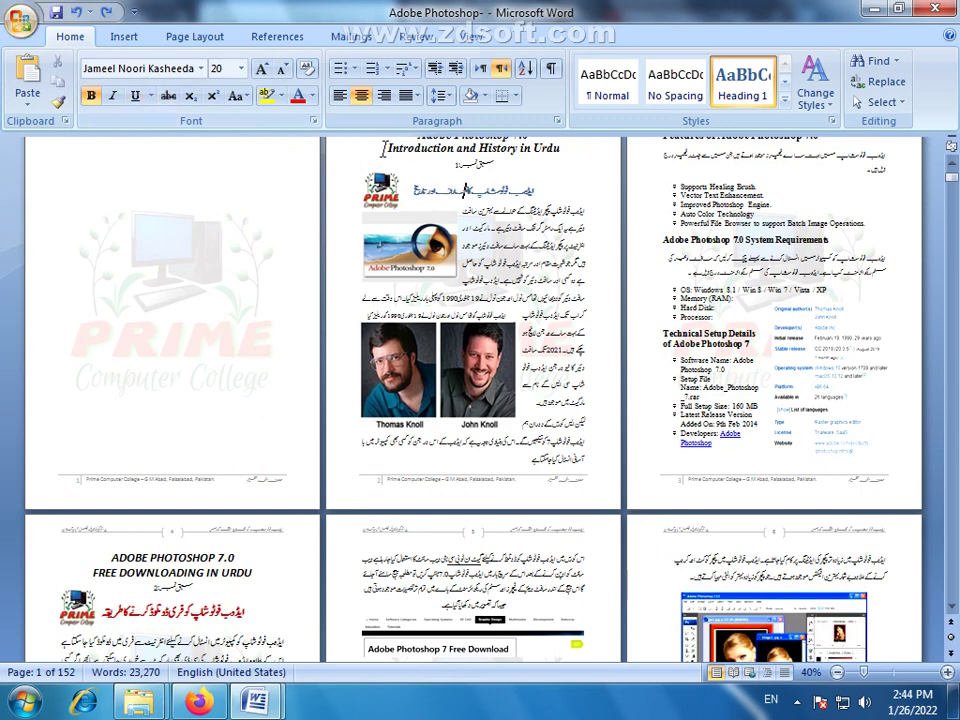
pyautogui.click(58, 101)
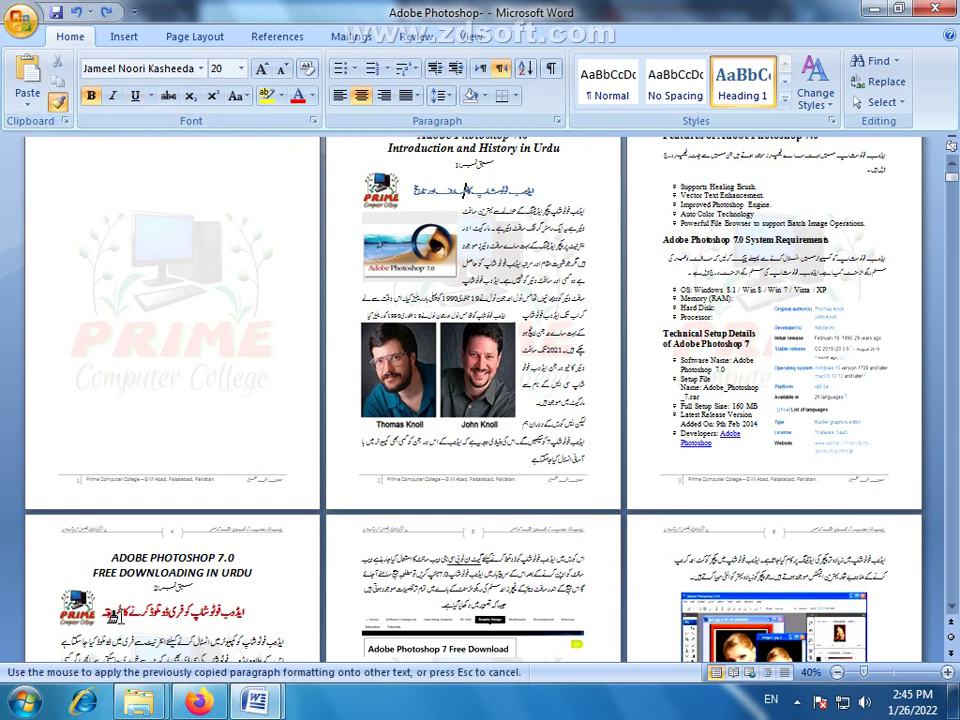
pyautogui.moveTo(245, 611); pyautogui.dragTo(103, 611)
pyautogui.moveTo(248, 678); pyautogui.dragTo(250, 640)
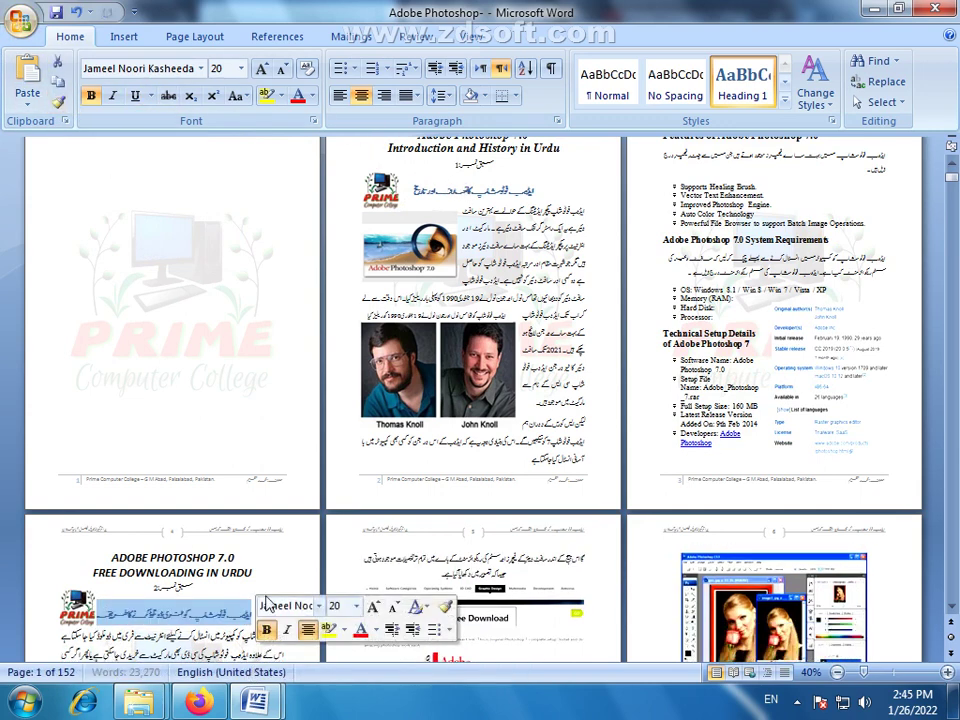
# Paint the same heading formatting onto page 10's Urdu heading.
pyautogui.scroll(-1, 484, 428)
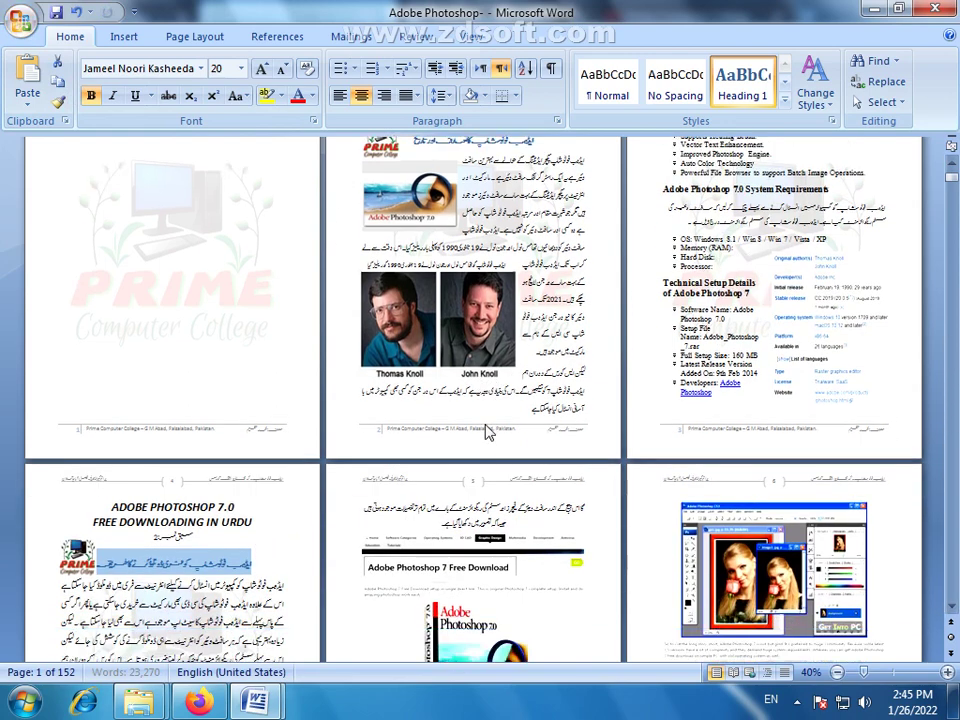
pyautogui.scroll(-2, 484, 428)
pyautogui.scroll(-2, 482, 426)
pyautogui.scroll(-3, 480, 425)
pyautogui.scroll(-1, 480, 425)
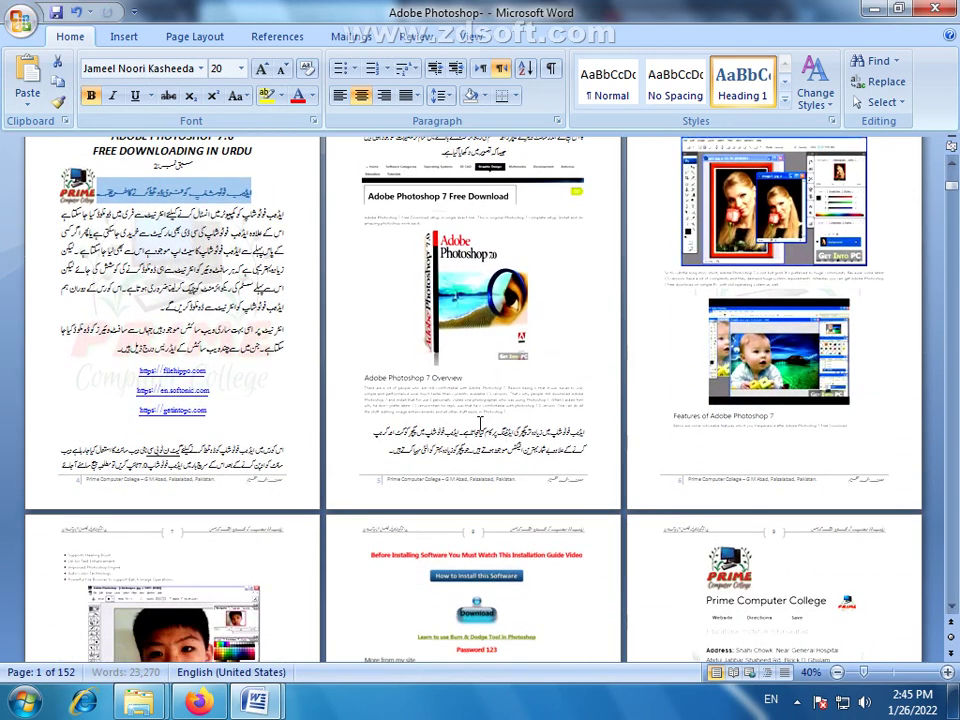
pyautogui.scroll(-2, 480, 425)
pyautogui.scroll(-3, 480, 430)
pyautogui.scroll(-2, 480, 435)
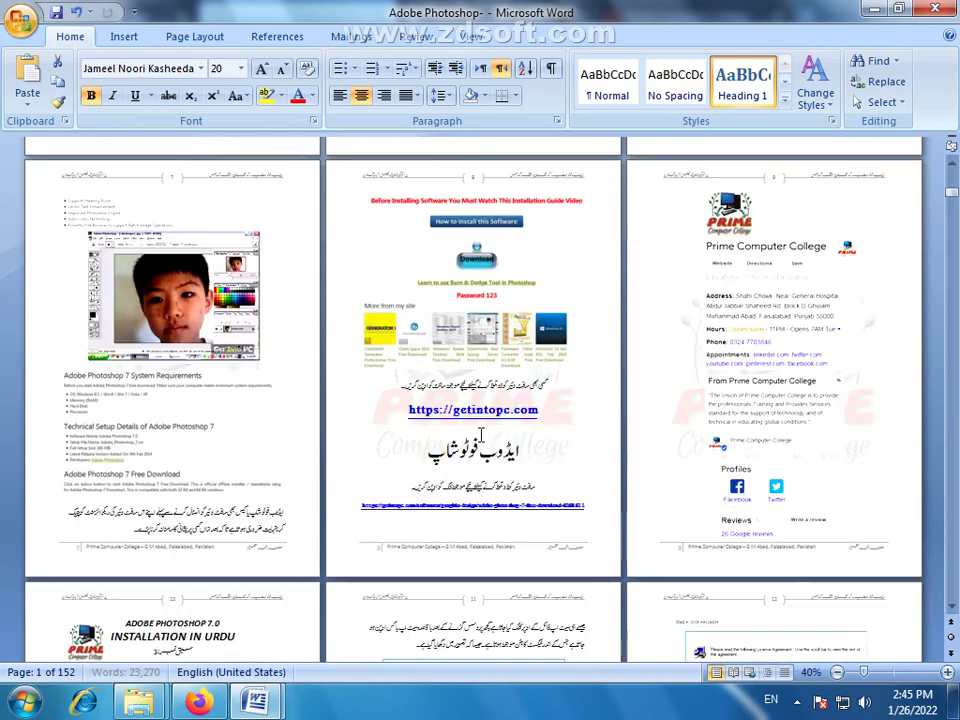
pyautogui.scroll(-1, 400, 380)
pyautogui.scroll(-1, 200, 250)
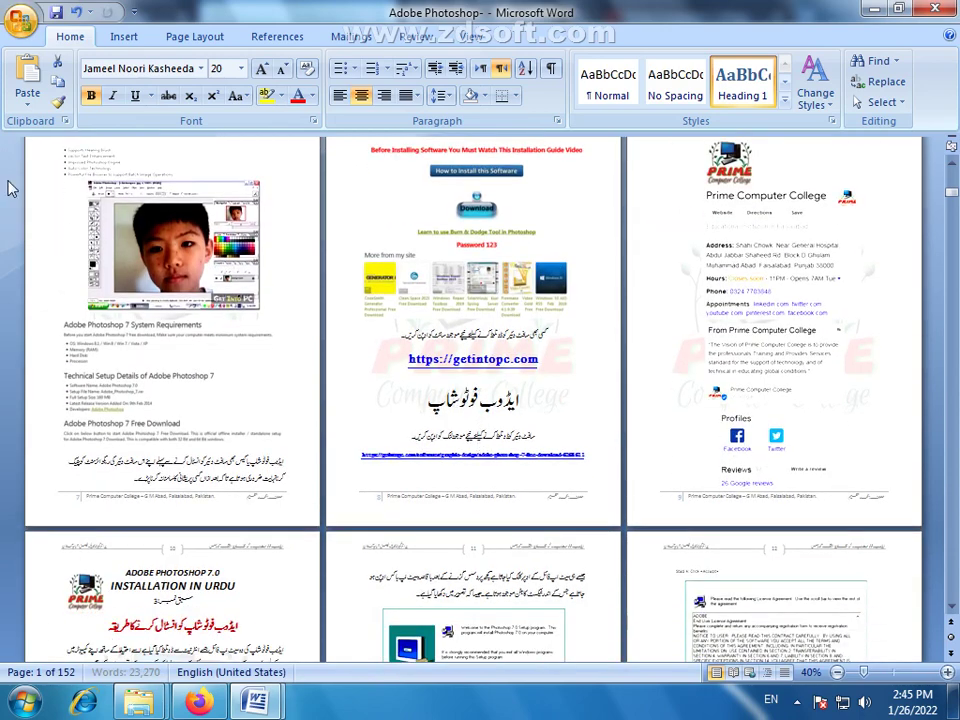
pyautogui.click(58, 102)
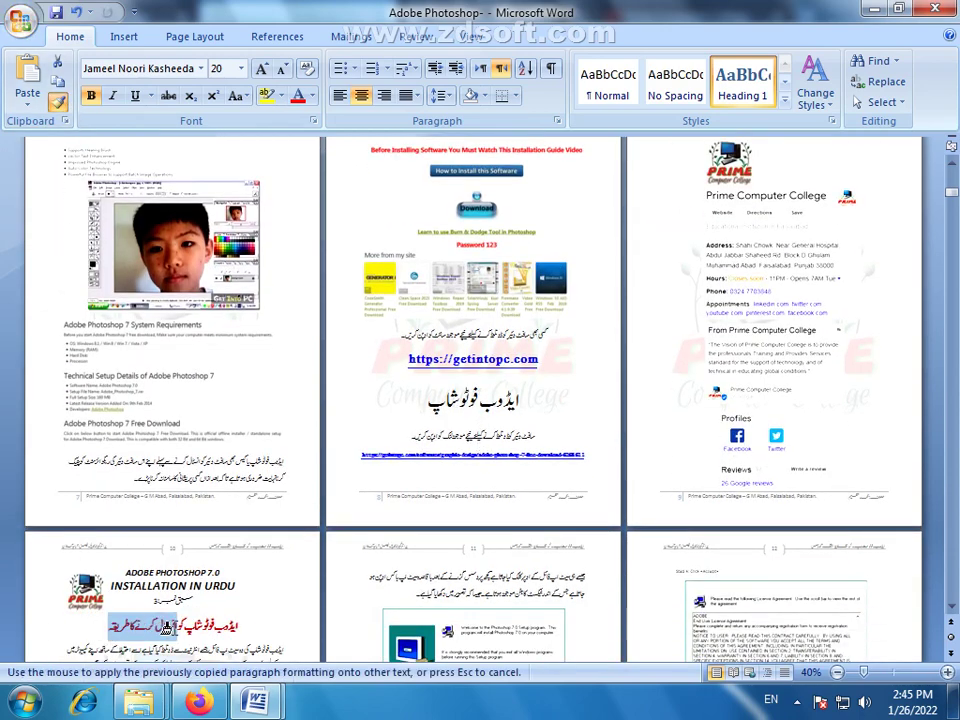
pyautogui.moveTo(100, 627); pyautogui.dragTo(275, 634)
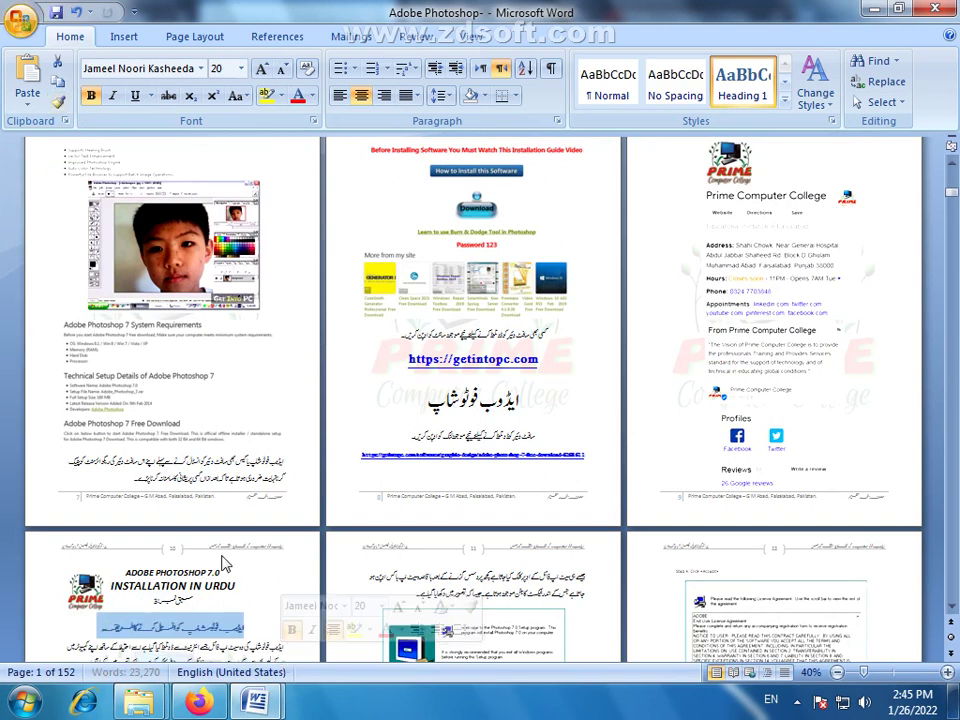
# Apply the Heading 1 style to page 16's Urdu heading.
pyautogui.scroll(-2, 220, 561)
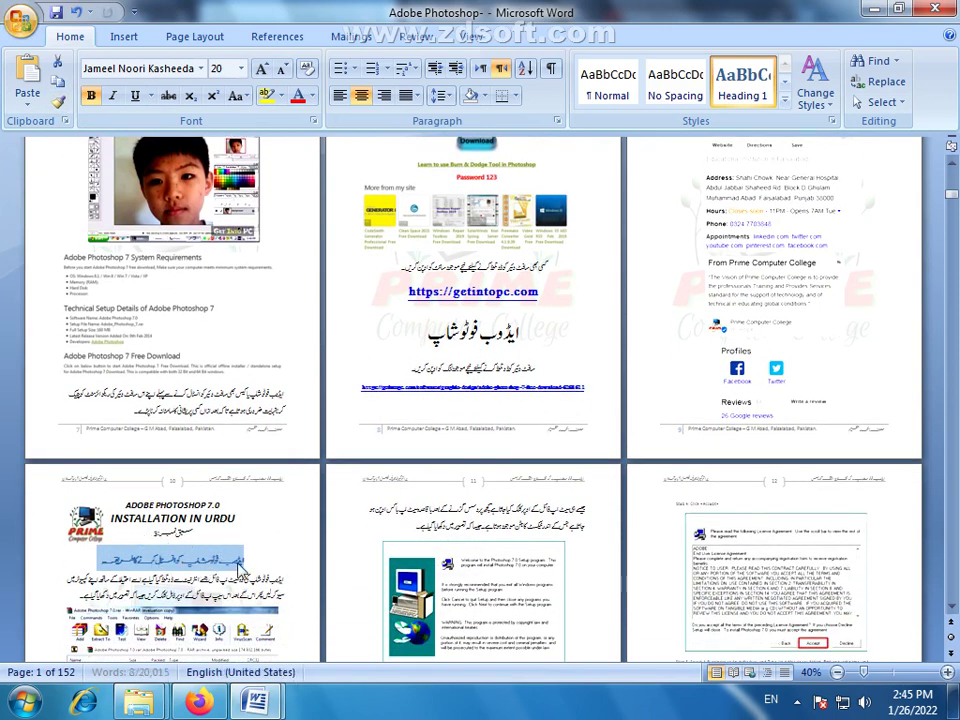
pyautogui.scroll(-2, 240, 567)
pyautogui.scroll(-4, 225, 530)
pyautogui.scroll(-3, 220, 515)
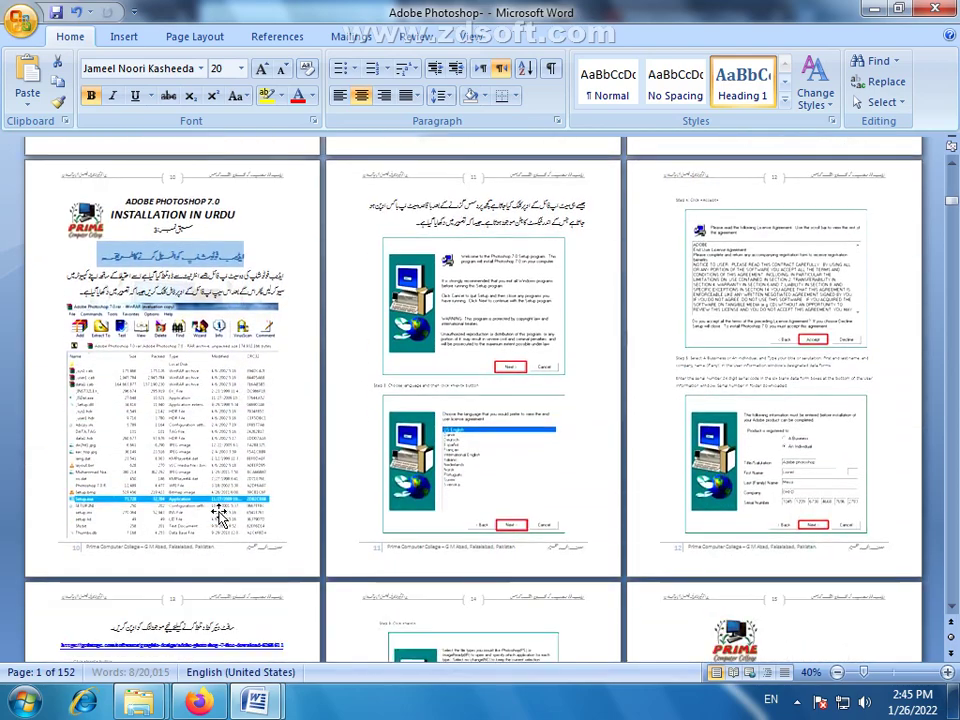
pyautogui.scroll(-5, 220, 515)
pyautogui.scroll(-2, 222, 516)
pyautogui.scroll(-5, 218, 518)
pyautogui.scroll(-2, 213, 523)
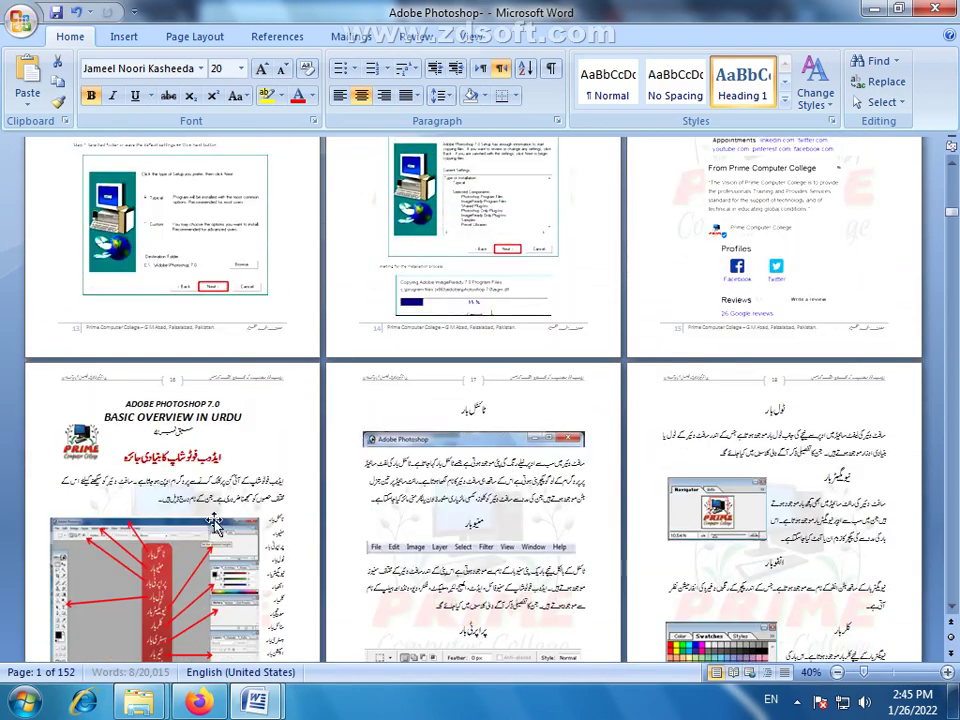
pyautogui.click(120, 457)
pyautogui.tripleClick(120, 457)
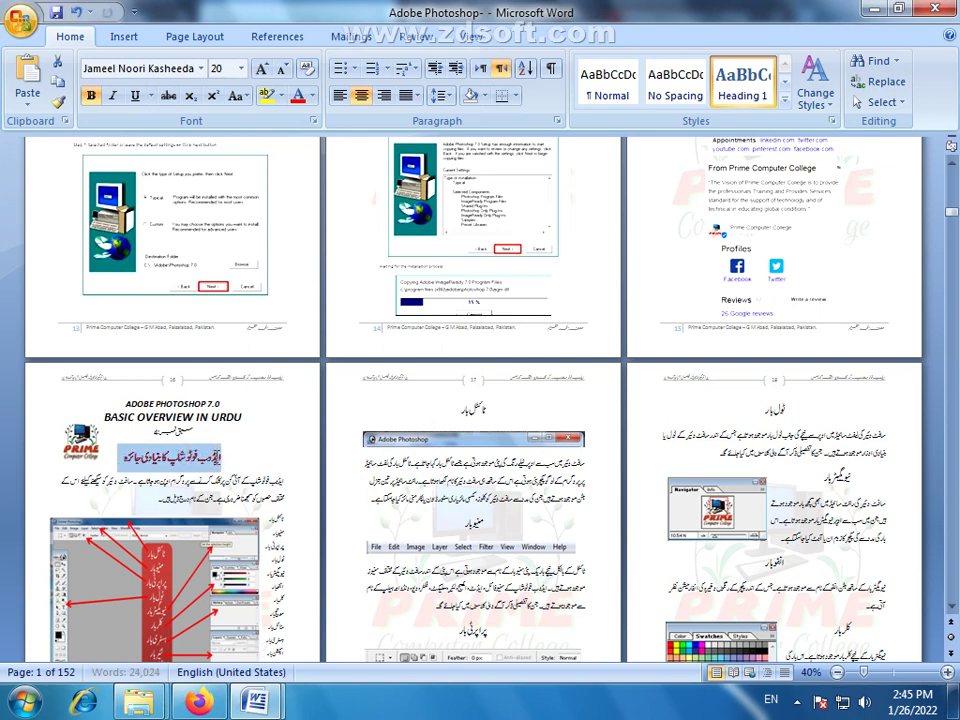
pyautogui.click(59, 101)
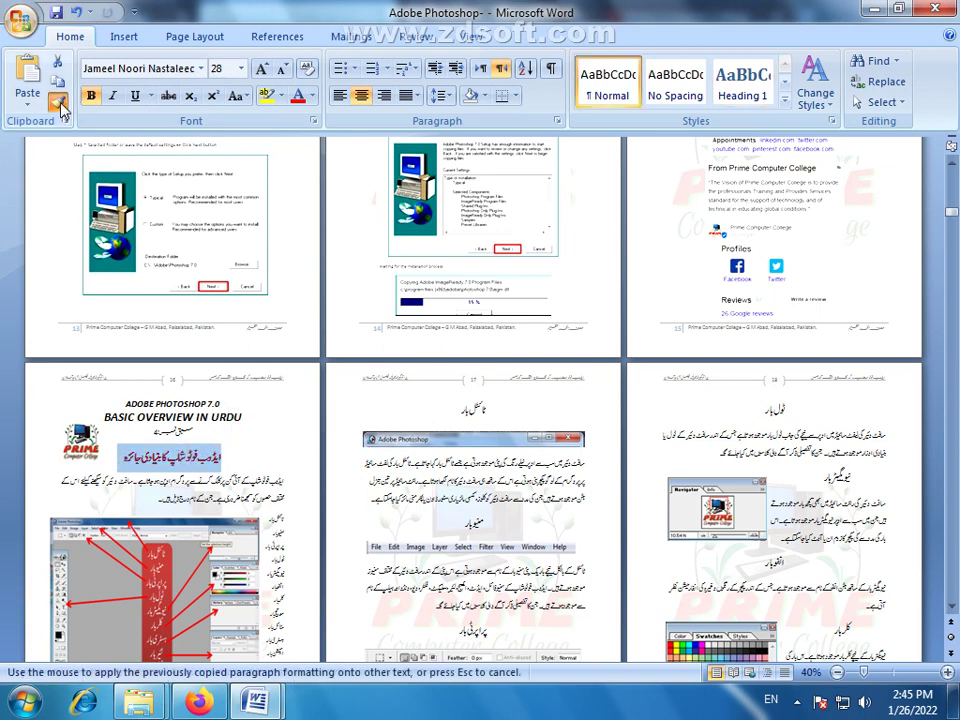
pyautogui.click(190, 500)
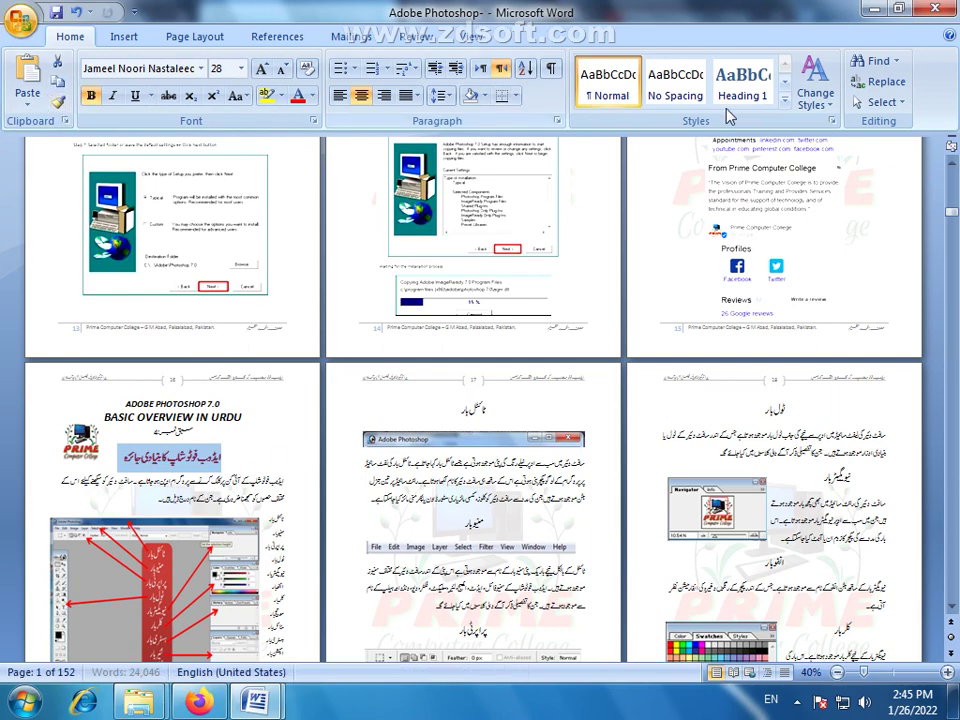
pyautogui.click(752, 88)
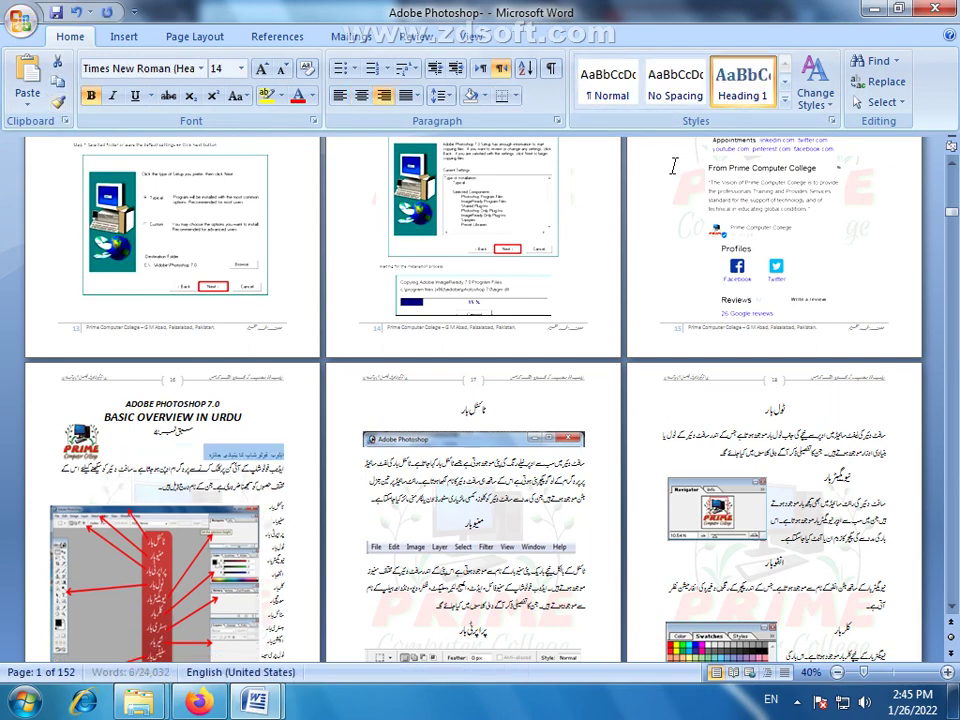
pyautogui.click(296, 386)
# Copy page 10's heading formatting onto page 16's Urdu heading.
pyautogui.scroll(3, 296, 376)
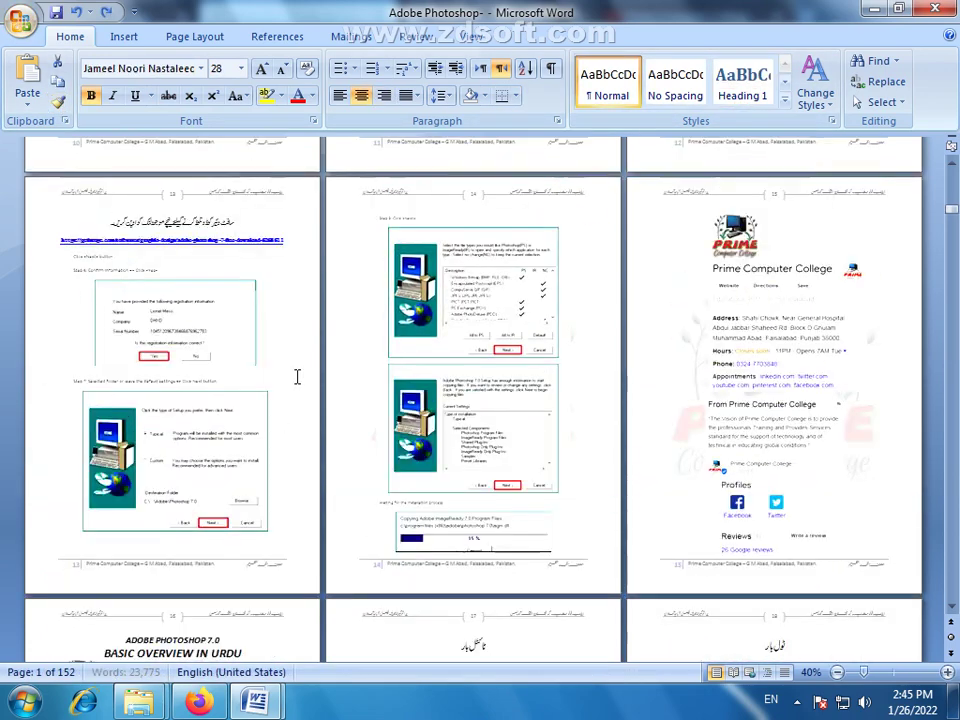
pyautogui.scroll(3, 296, 376)
pyautogui.scroll(3, 296, 376)
pyautogui.scroll(1, 296, 376)
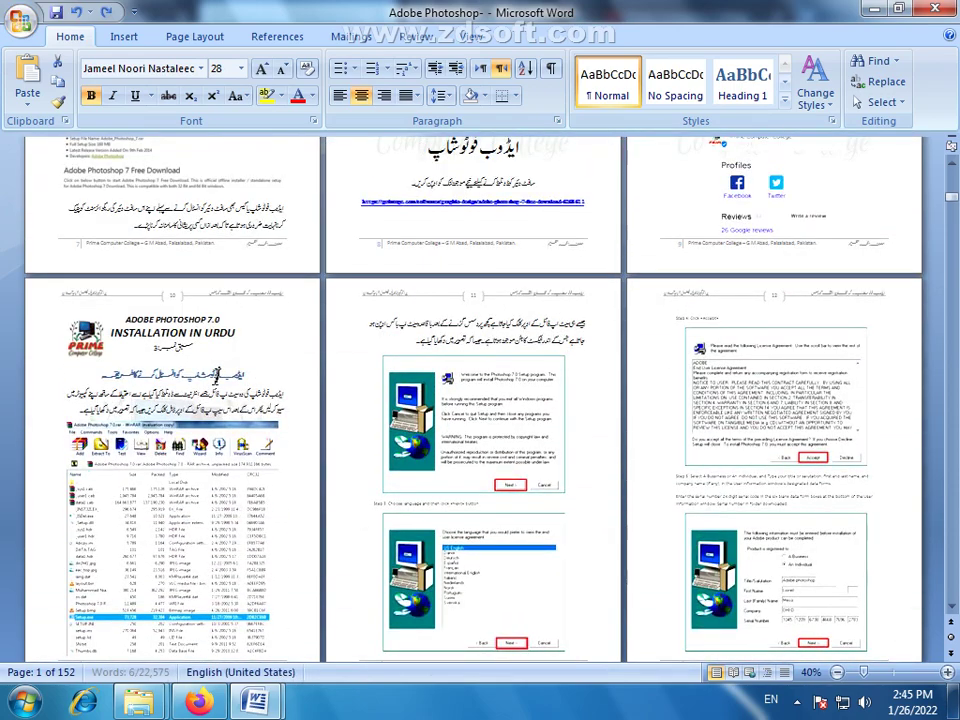
pyautogui.click(213, 375)
pyautogui.scroll(-3, 160, 460)
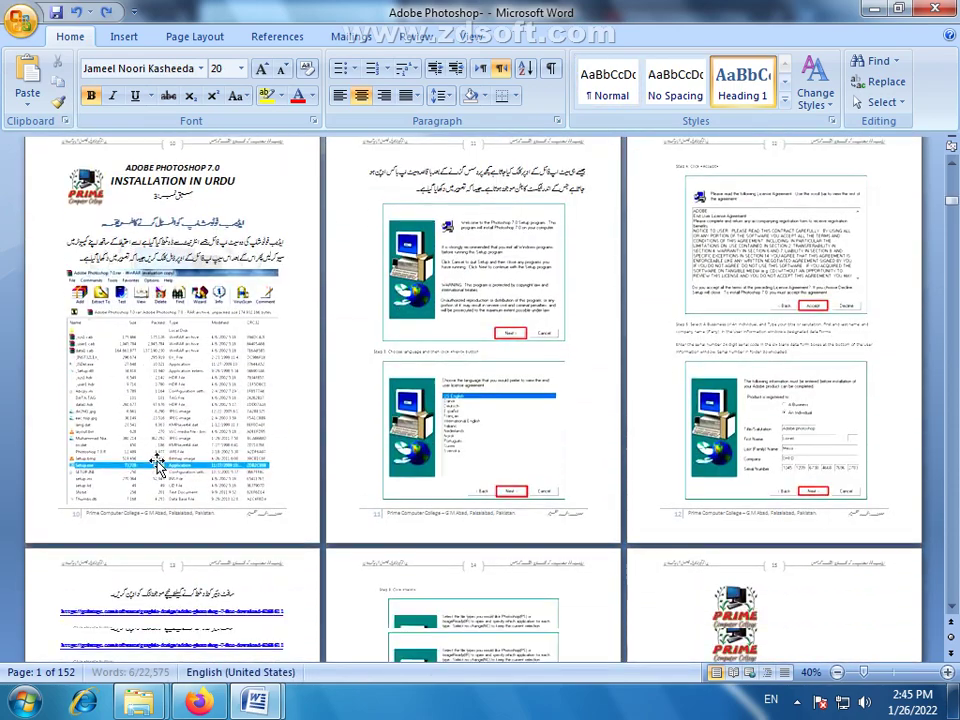
pyautogui.scroll(-3, 157, 465)
pyautogui.scroll(-4, 160, 468)
pyautogui.scroll(-2, 164, 473)
pyautogui.scroll(-2, 168, 478)
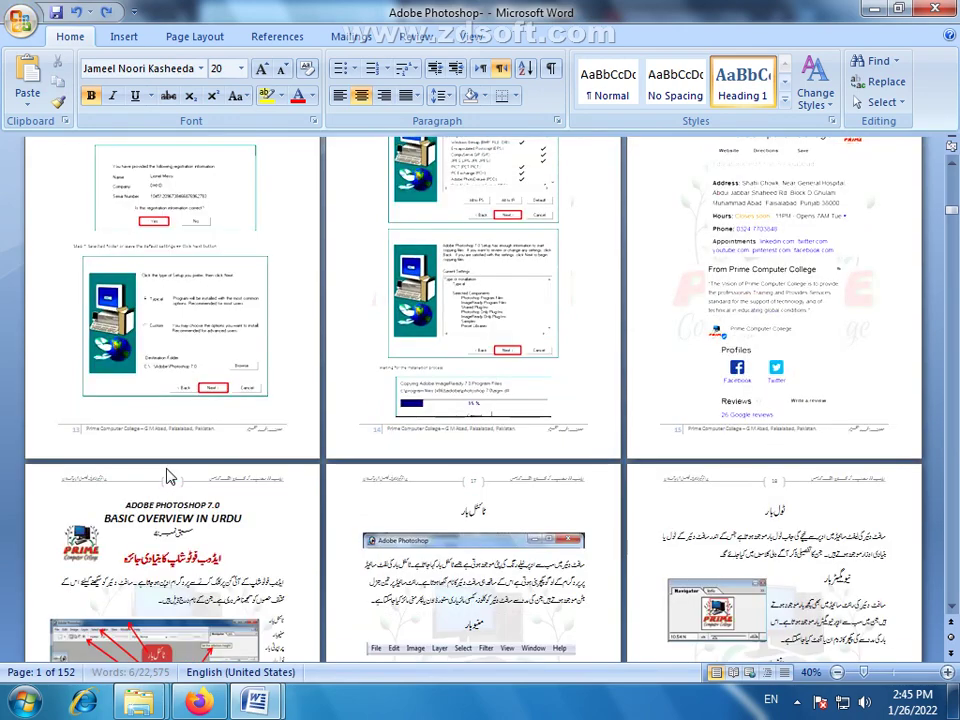
pyautogui.click(59, 104)
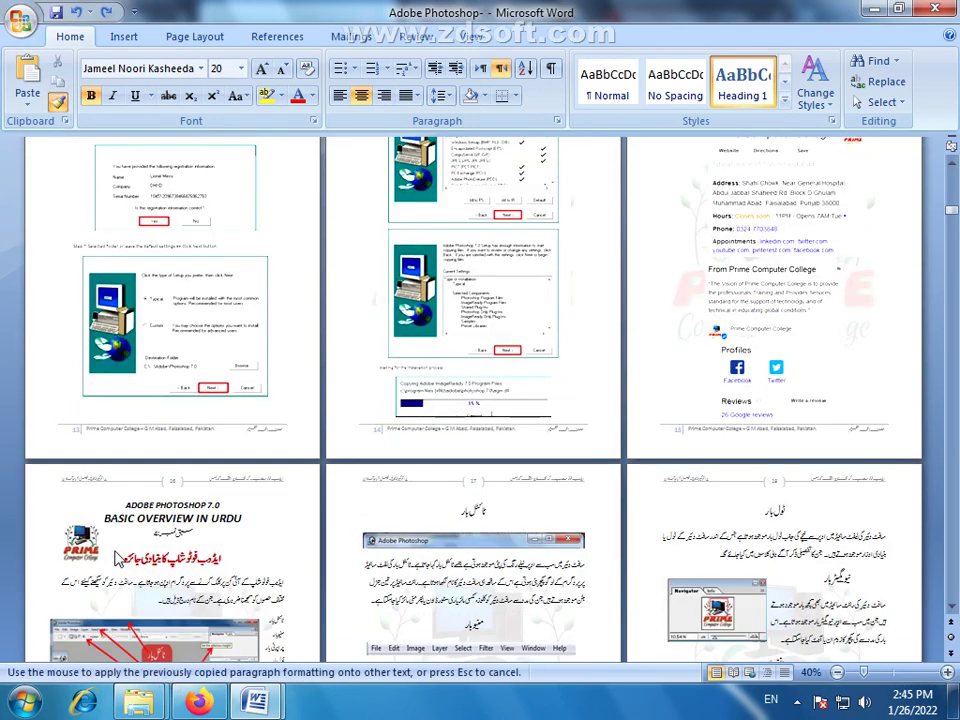
pyautogui.moveTo(113, 555); pyautogui.dragTo(228, 558)
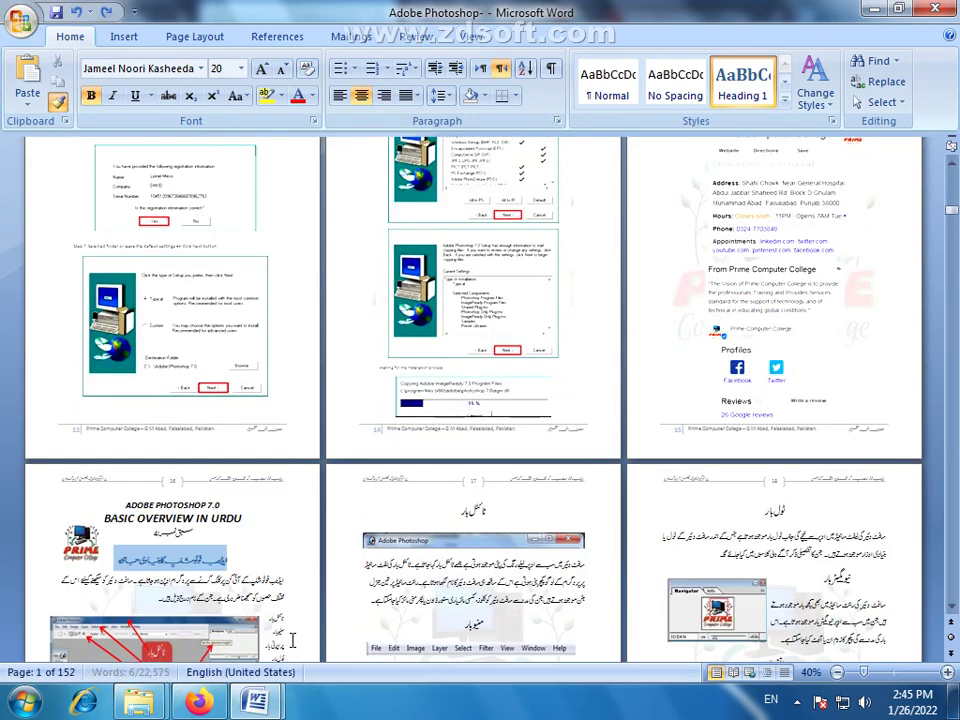
pyautogui.scroll(-3, 315, 608)
pyautogui.scroll(-2, 451, 479)
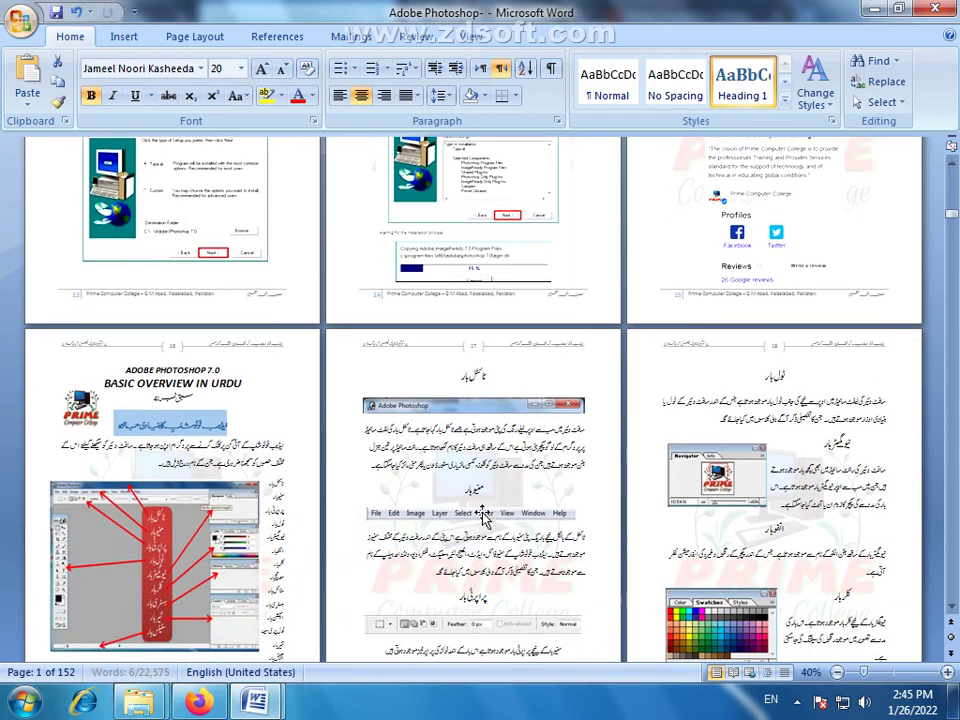
# Make page 17's first Urdu heading a centred Heading 2.
pyautogui.click(489, 375)
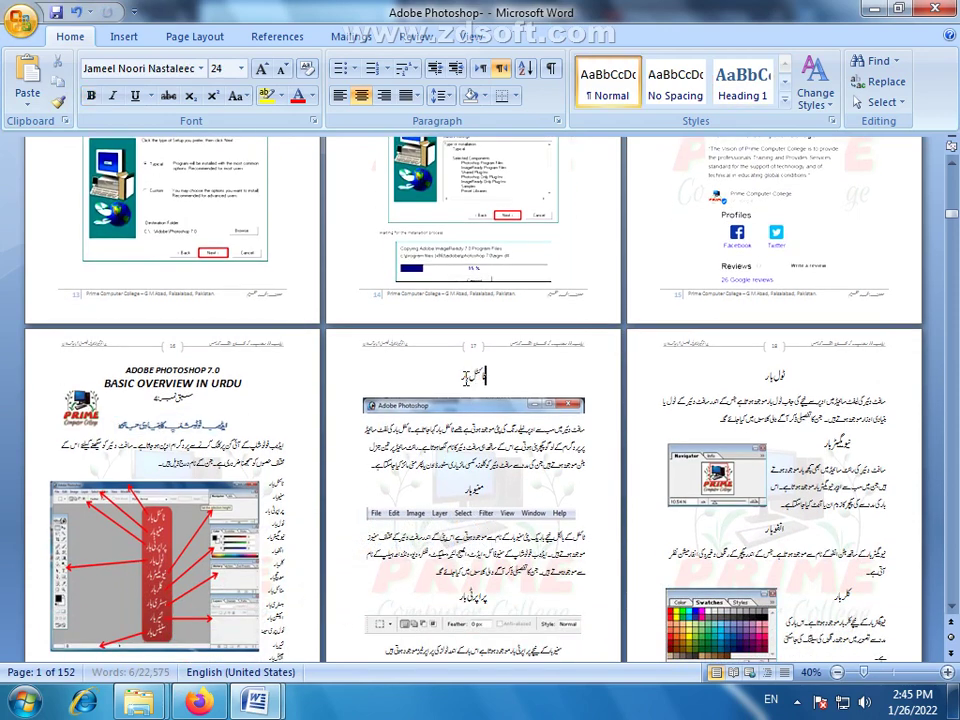
pyautogui.doubleClick(465, 377)
pyautogui.tripleClick(482, 368)
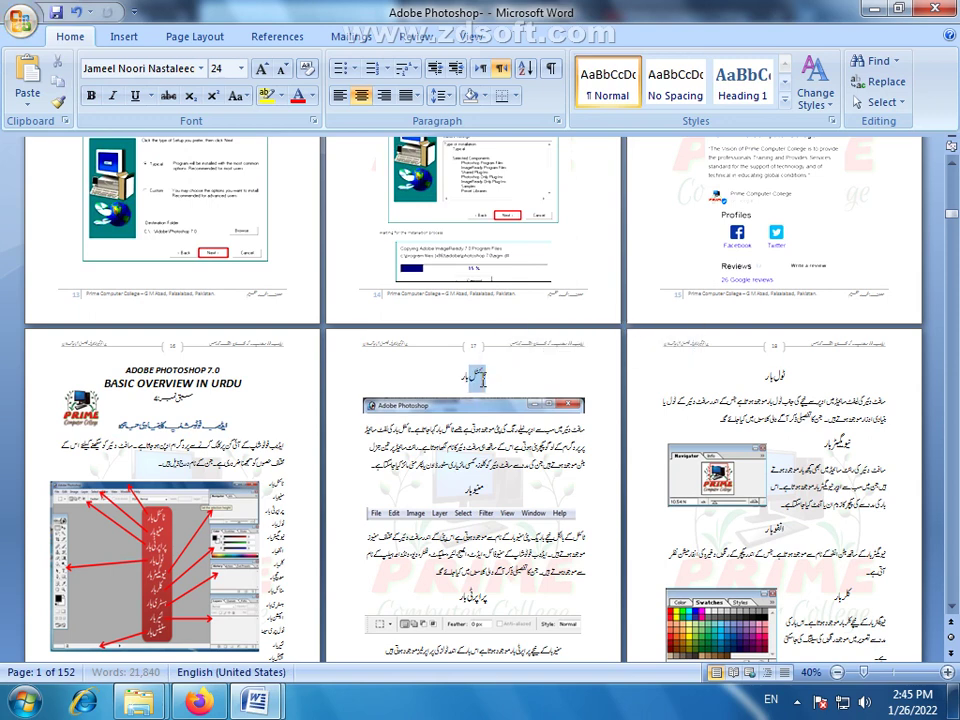
pyautogui.click(785, 100)
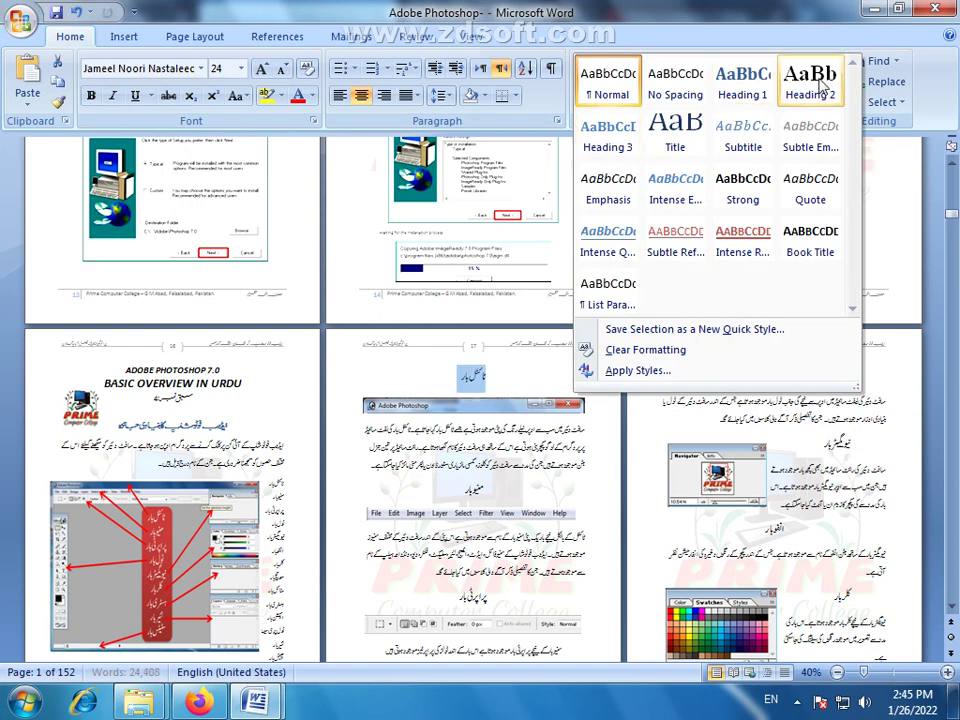
pyautogui.click(820, 88)
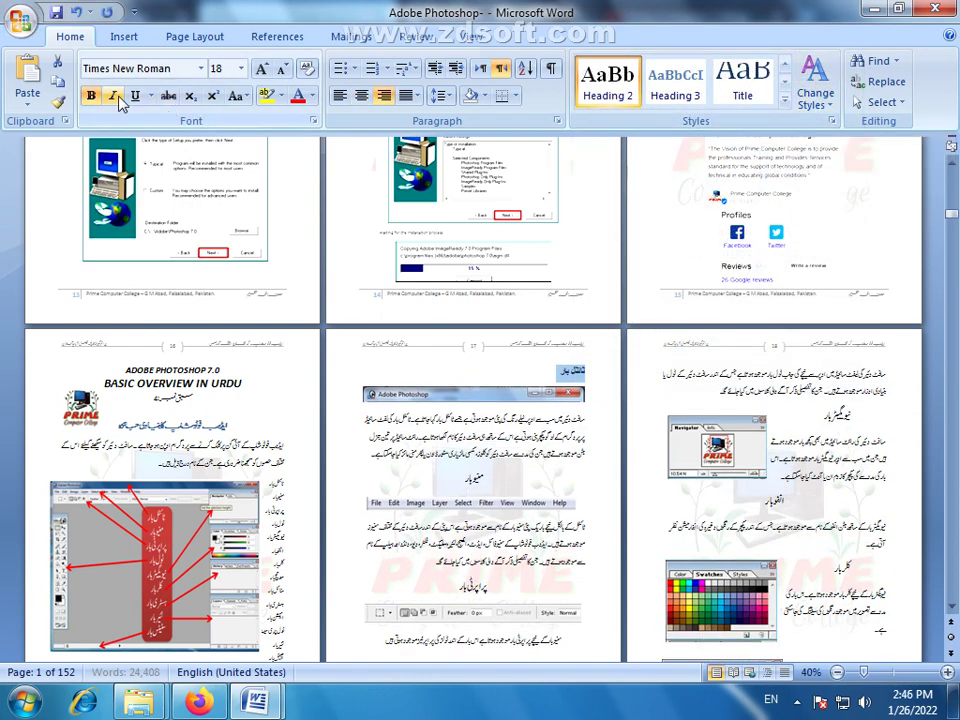
pyautogui.click(362, 95)
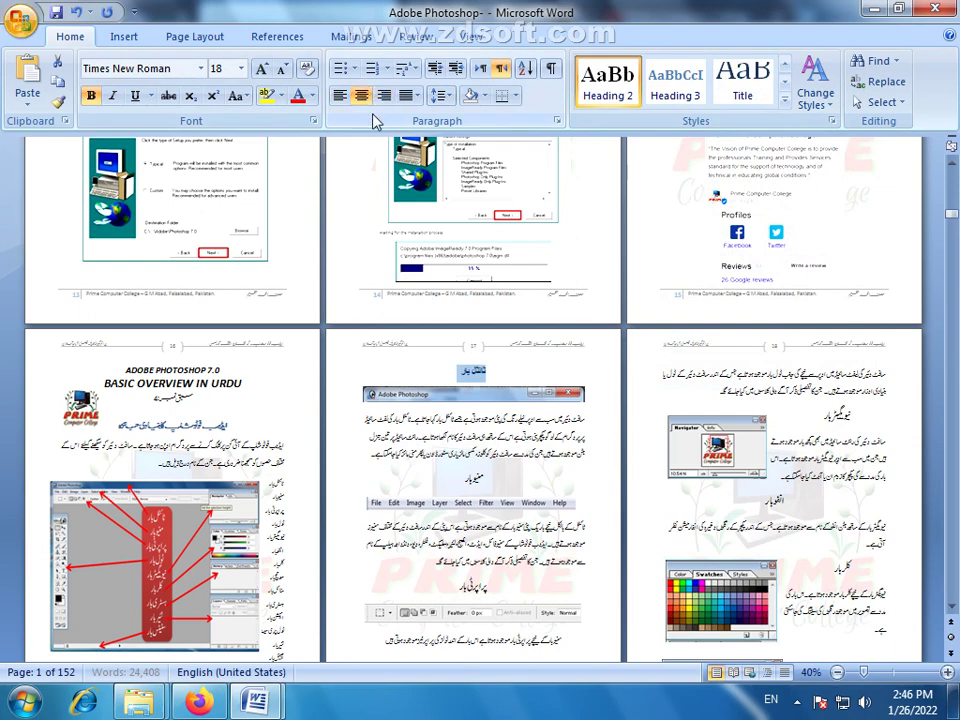
# Set that heading to Jameel Noori Kasheeda at size 22.
pyautogui.click(202, 68)
pyautogui.moveTo(337, 528); pyautogui.dragTo(337, 113)
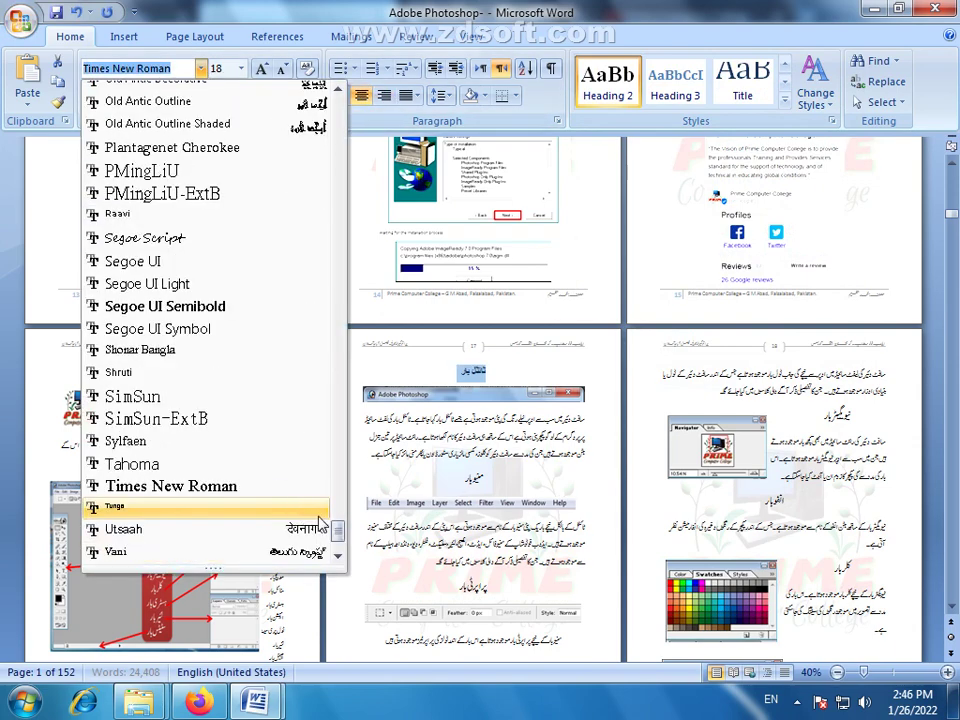
pyautogui.scroll(1, 337, 113)
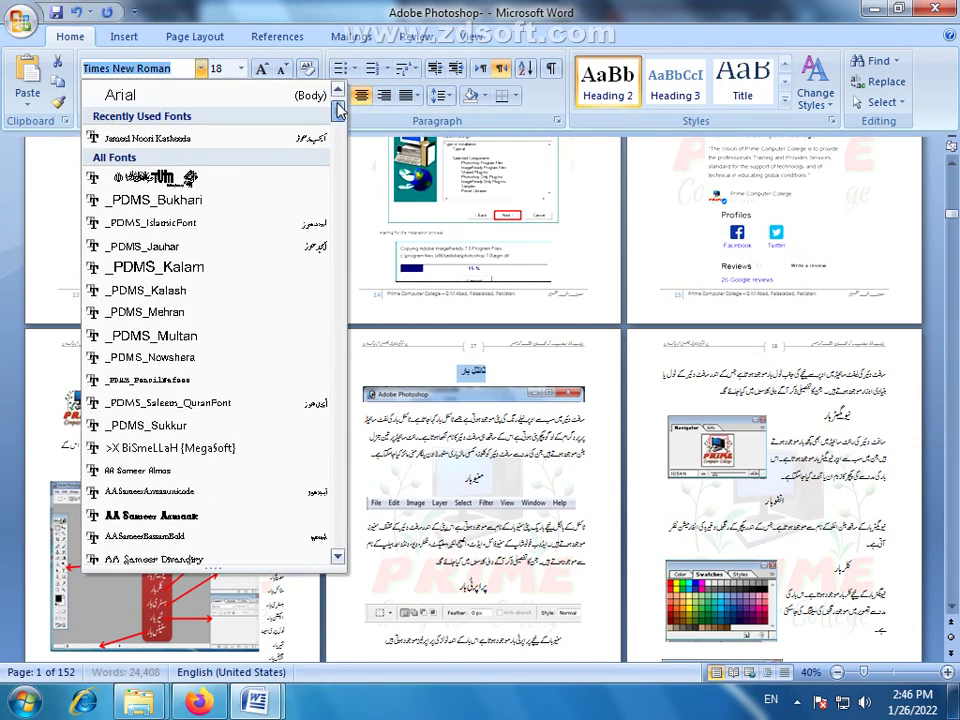
pyautogui.scroll(1, 224, 176)
pyautogui.click(205, 219)
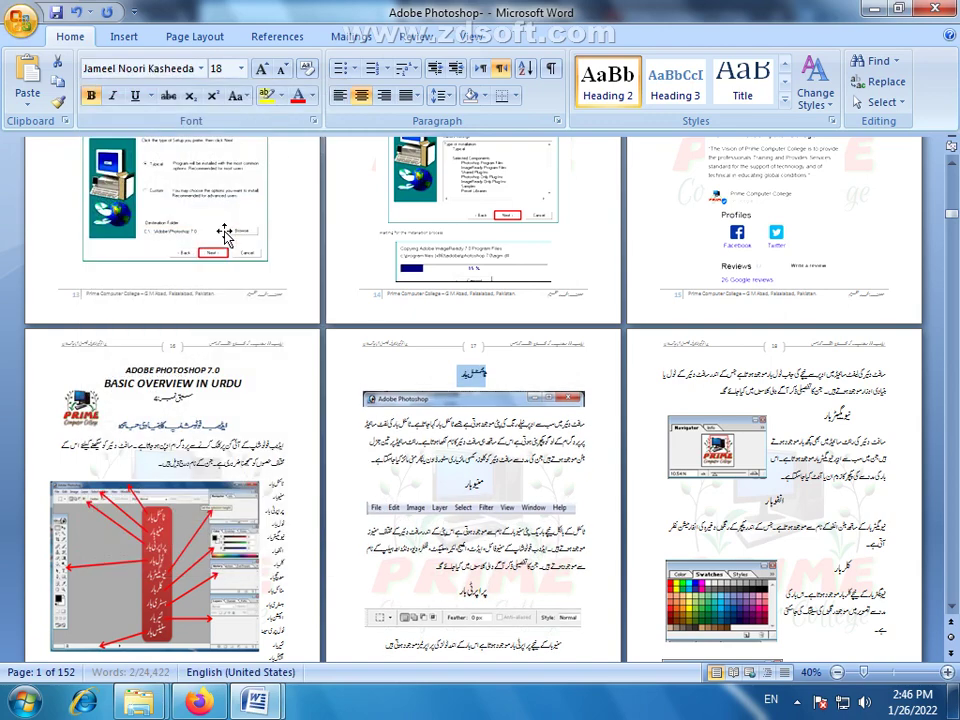
pyautogui.click(262, 70)
pyautogui.click(262, 70)
pyautogui.click(262, 70)
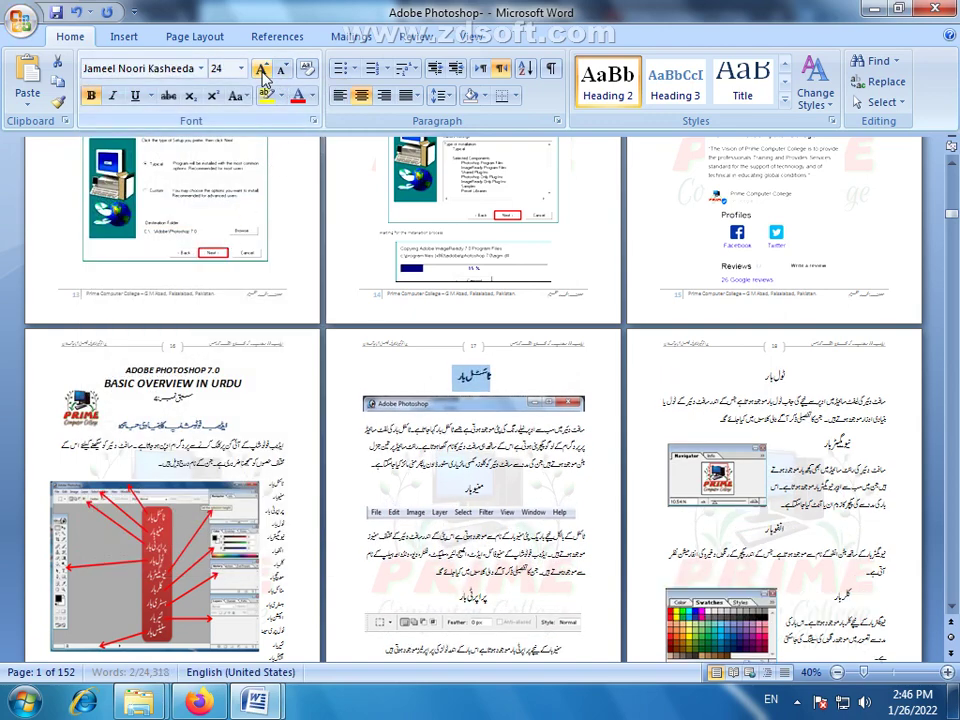
pyautogui.click(284, 70)
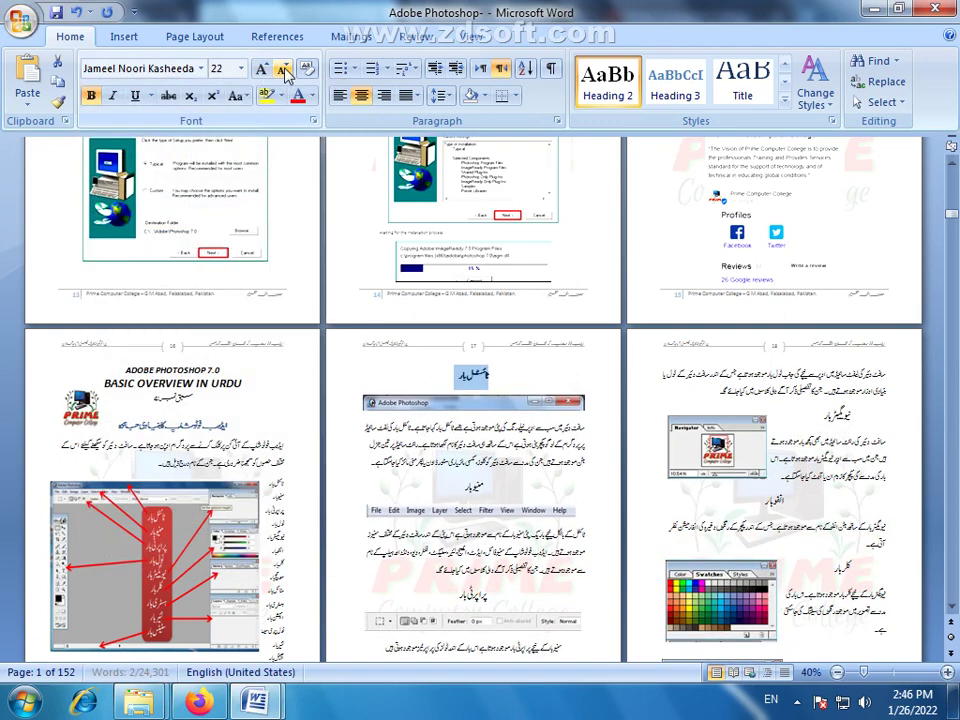
# Copy its formatting onto the مینیو بار and پراپرٹی بار headings.
pyautogui.click(57, 103)
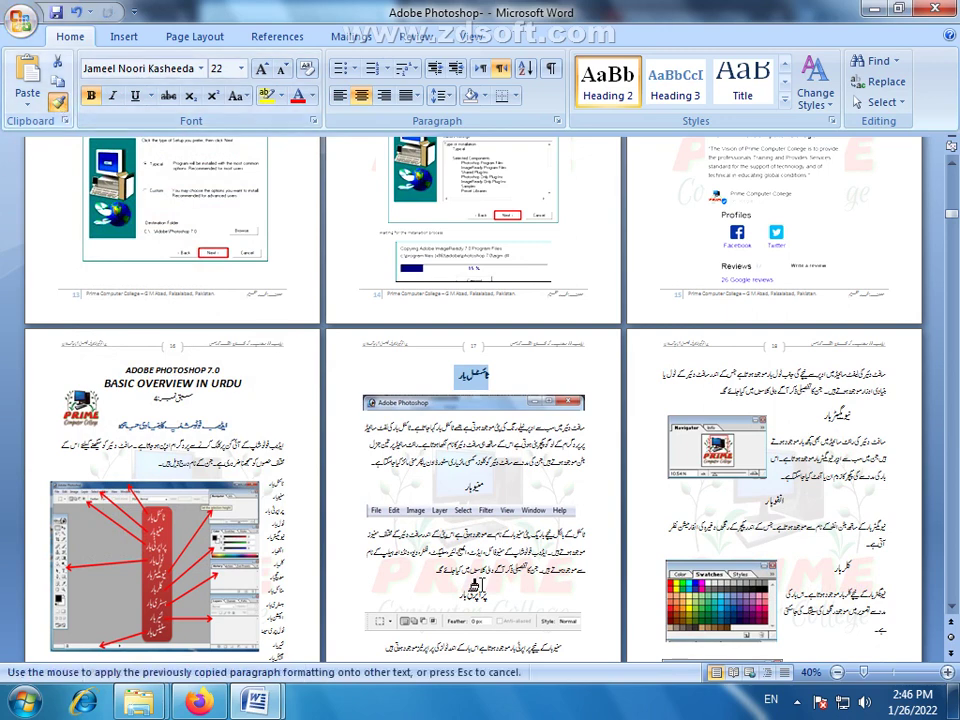
pyautogui.click(471, 488)
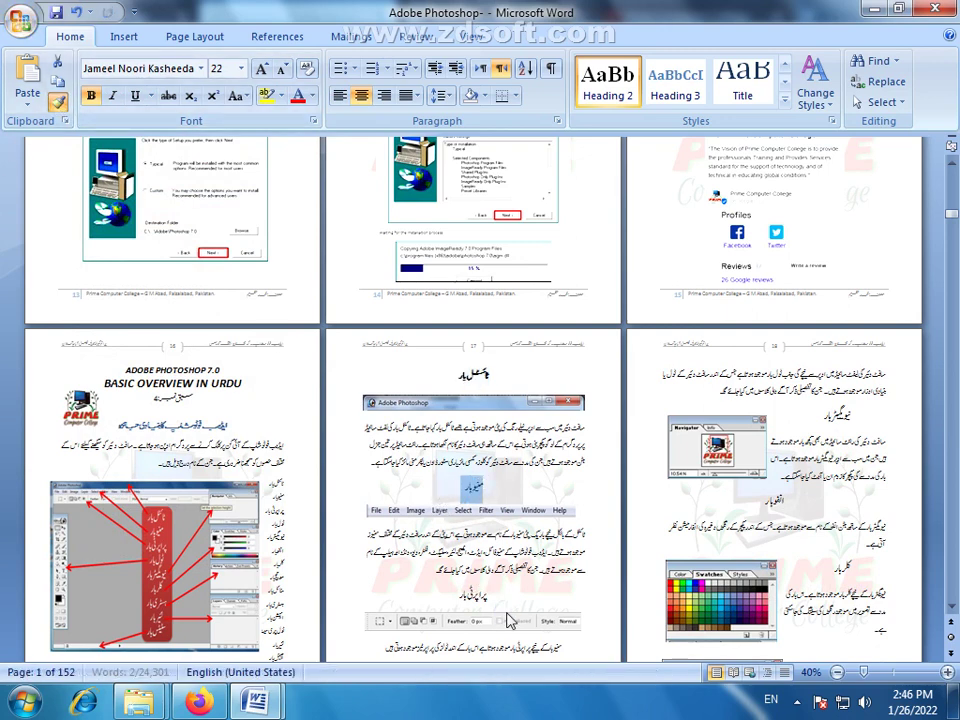
pyautogui.click(57, 103)
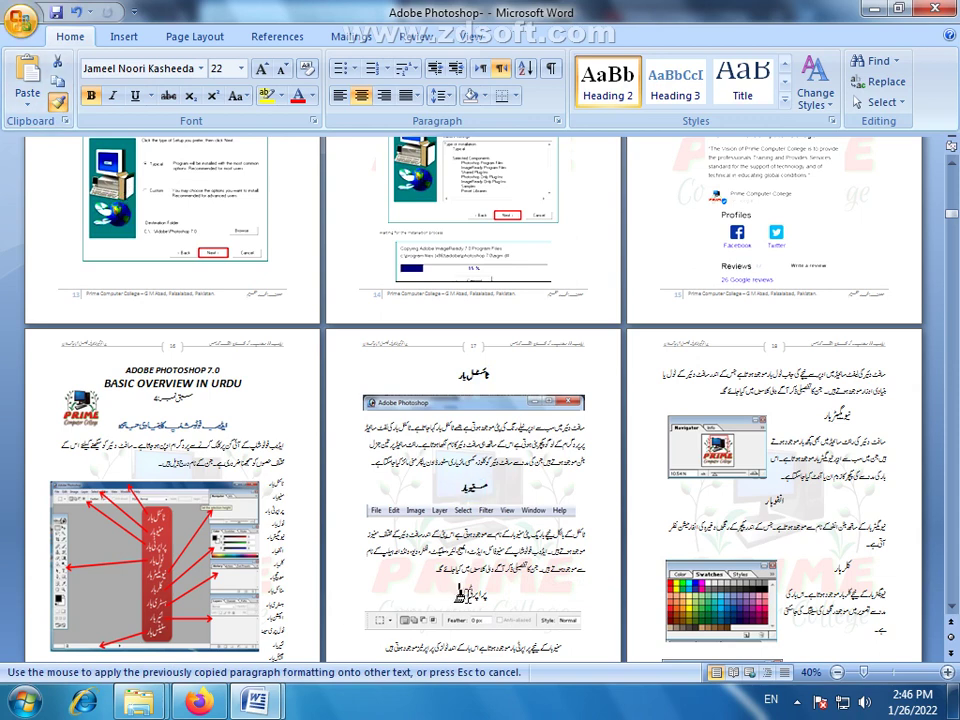
pyautogui.click(474, 594)
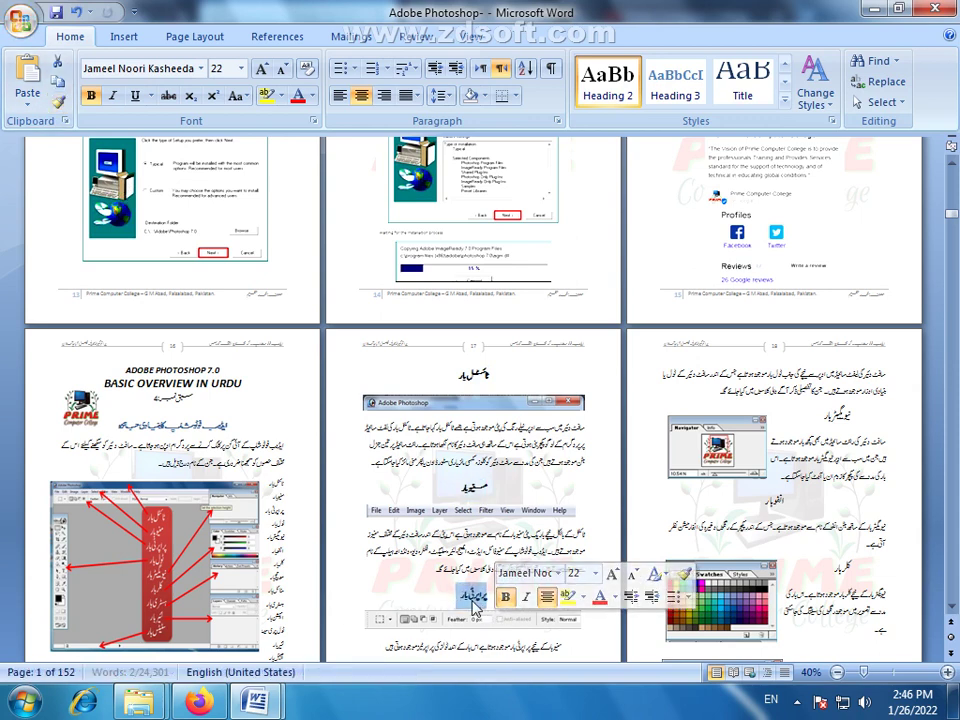
pyautogui.click(473, 592)
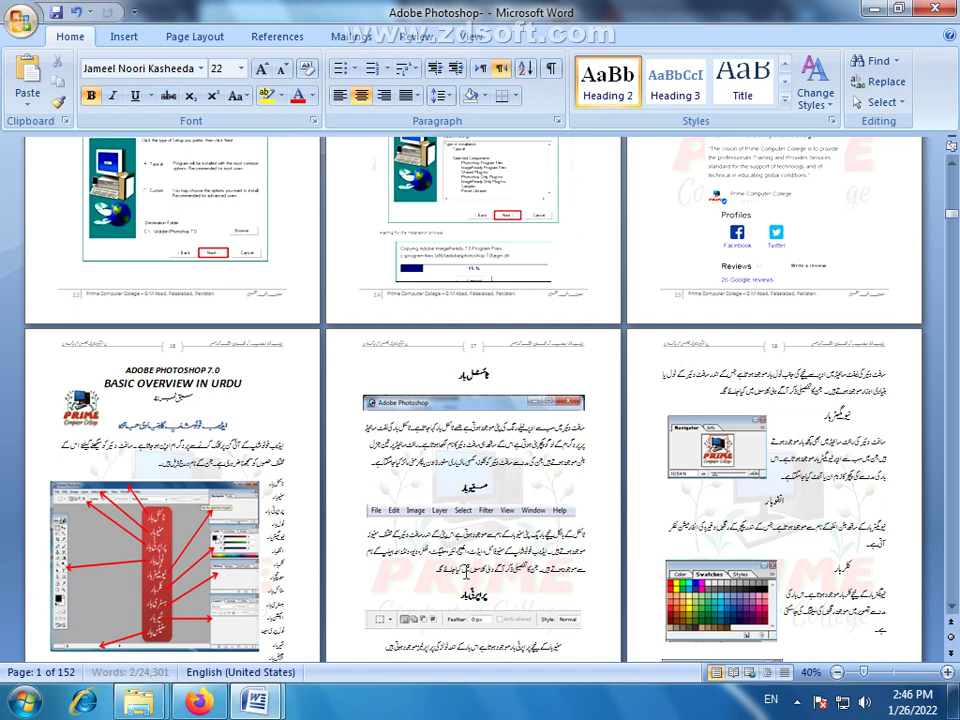
# Return to the top of the document and put the insertion point on blank page 1.
pyautogui.scroll(2, 466, 573)
pyautogui.scroll(2, 544, 508)
pyautogui.scroll(2, 583, 375)
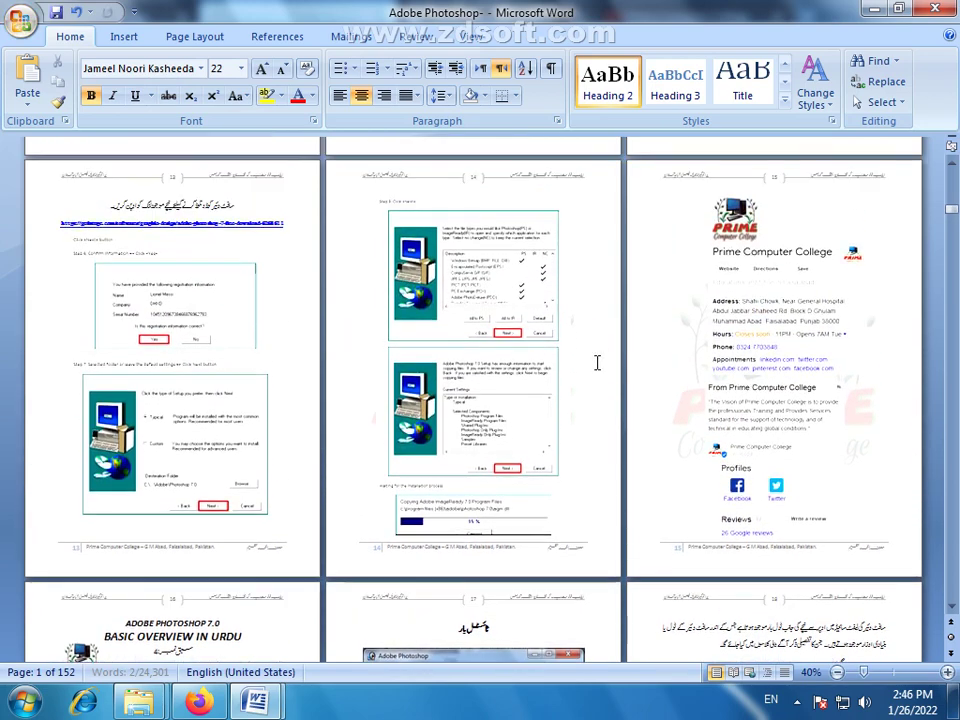
pyautogui.scroll(2, 613, 345)
pyautogui.scroll(2, 615, 349)
pyautogui.scroll(-2, 613, 345)
pyautogui.scroll(-5, 614, 348)
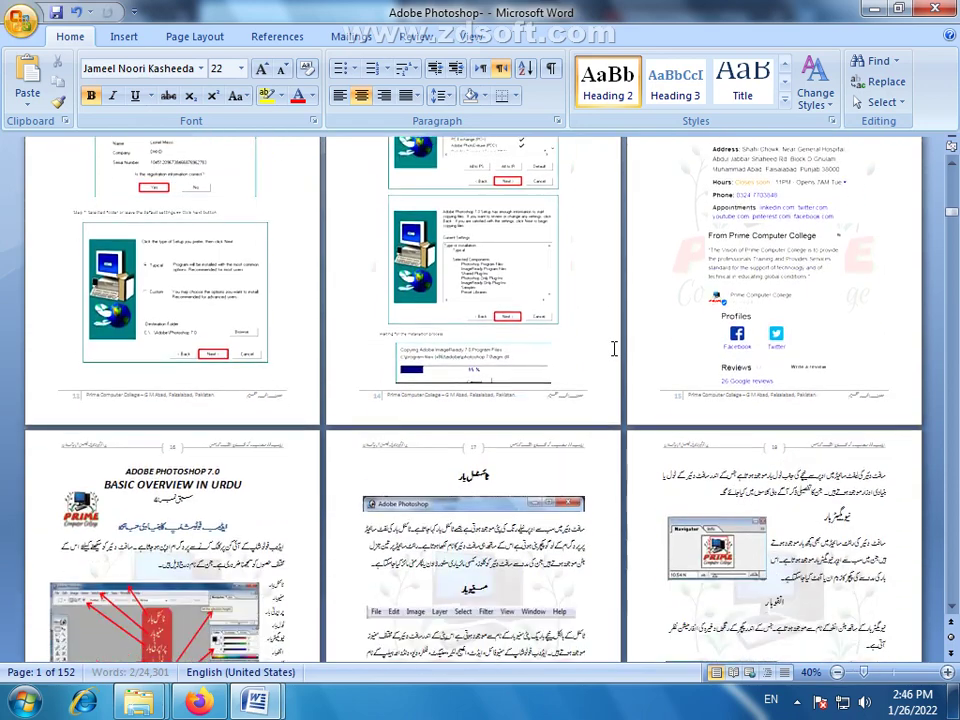
pyautogui.click(184, 540)
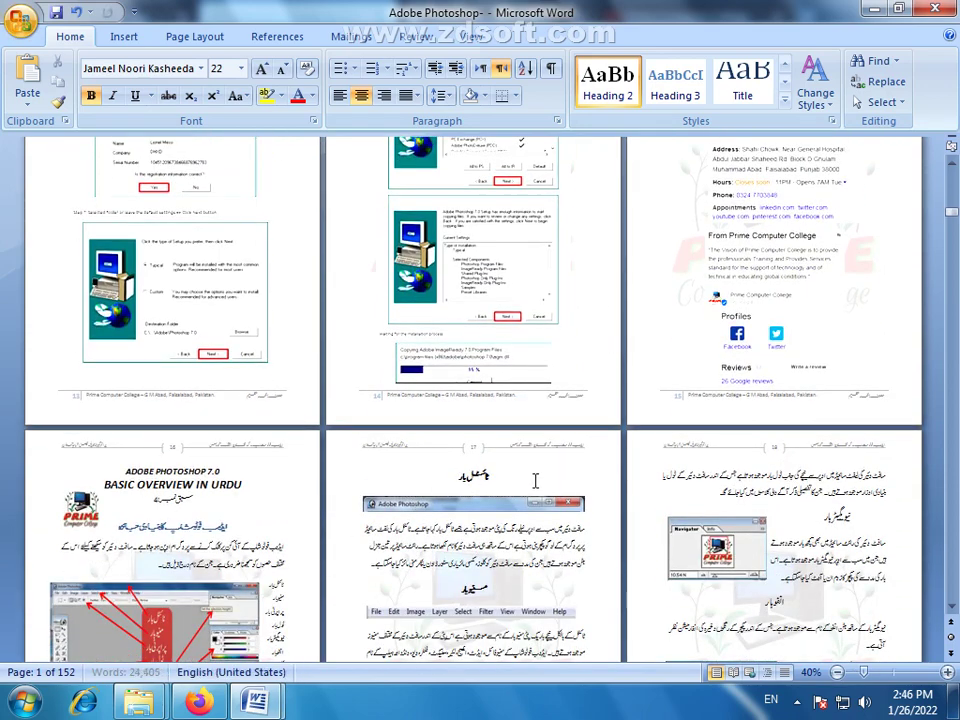
pyautogui.scroll(5, 548, 521)
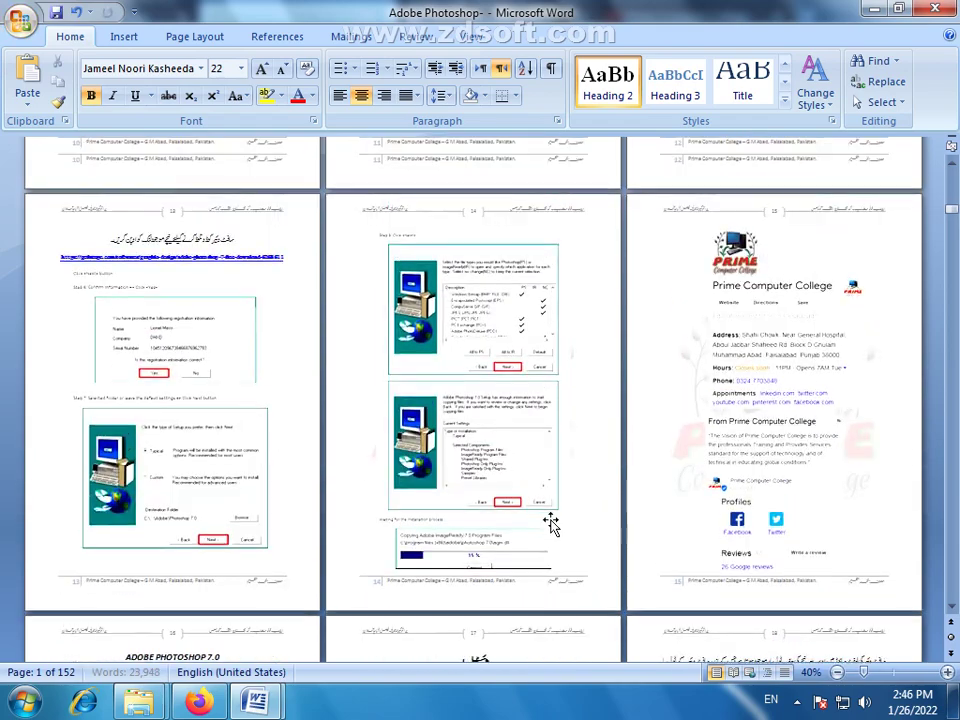
pyautogui.scroll(5, 552, 521)
pyautogui.scroll(5, 552, 523)
pyautogui.scroll(4, 552, 521)
pyautogui.scroll(3, 552, 521)
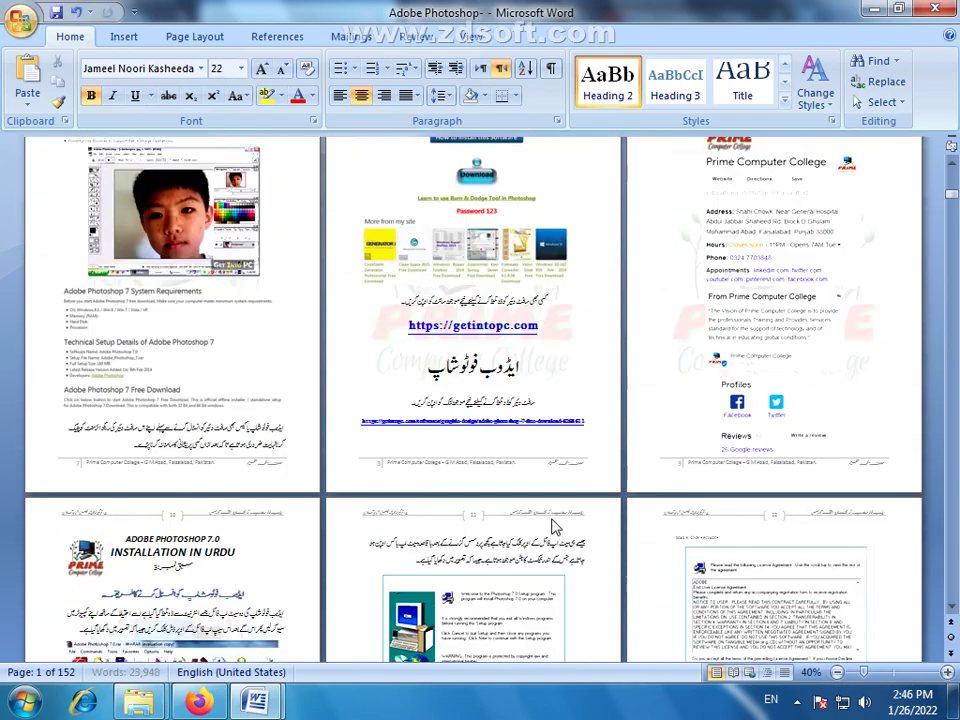
pyautogui.scroll(1, 552, 521)
pyautogui.scroll(6, 553, 519)
pyautogui.scroll(3, 552, 521)
pyautogui.scroll(4, 552, 521)
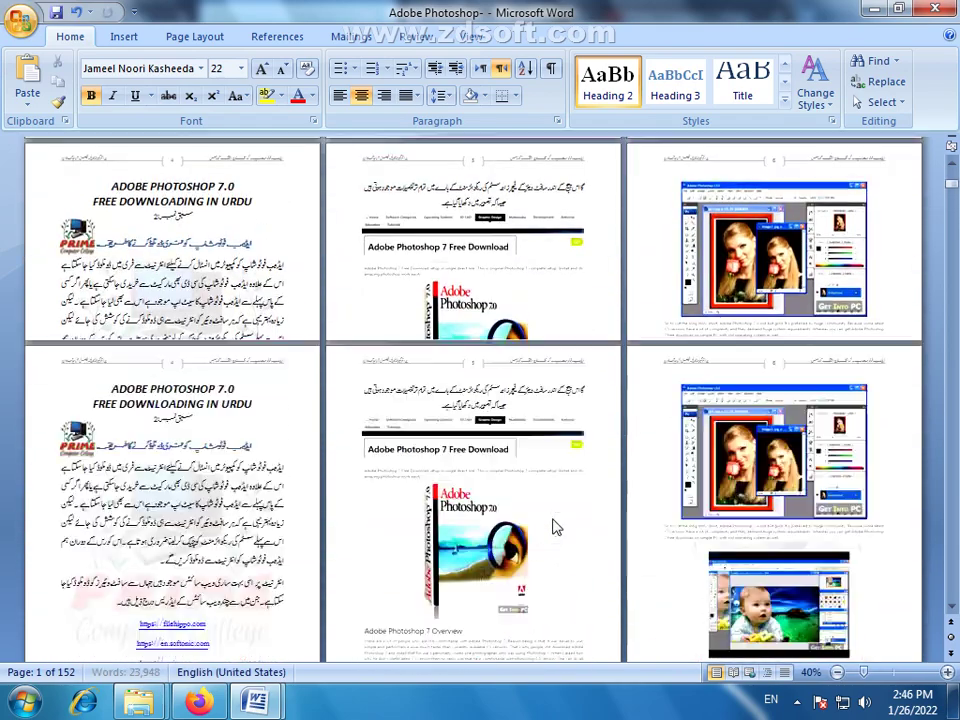
pyautogui.scroll(2, 552, 521)
pyautogui.scroll(1, 552, 521)
pyautogui.scroll(2, 223, 315)
pyautogui.scroll(1, 224, 317)
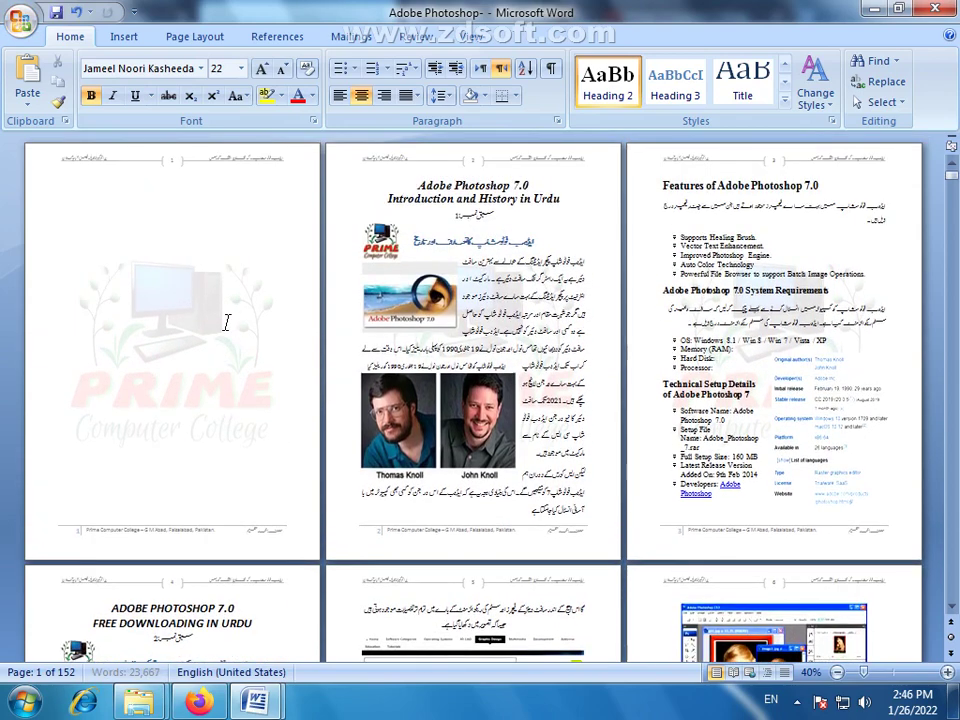
pyautogui.doubleClick(254, 192)
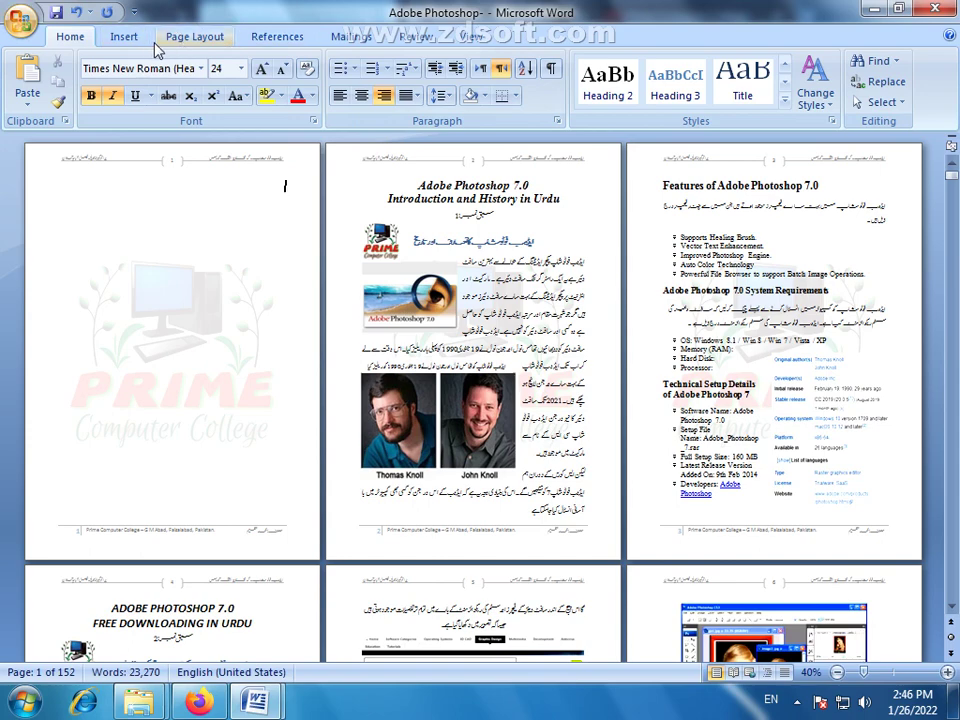
# On the Insert tab, zoom to 66% and open the Cross-reference dialog.
pyautogui.click(104, 36)
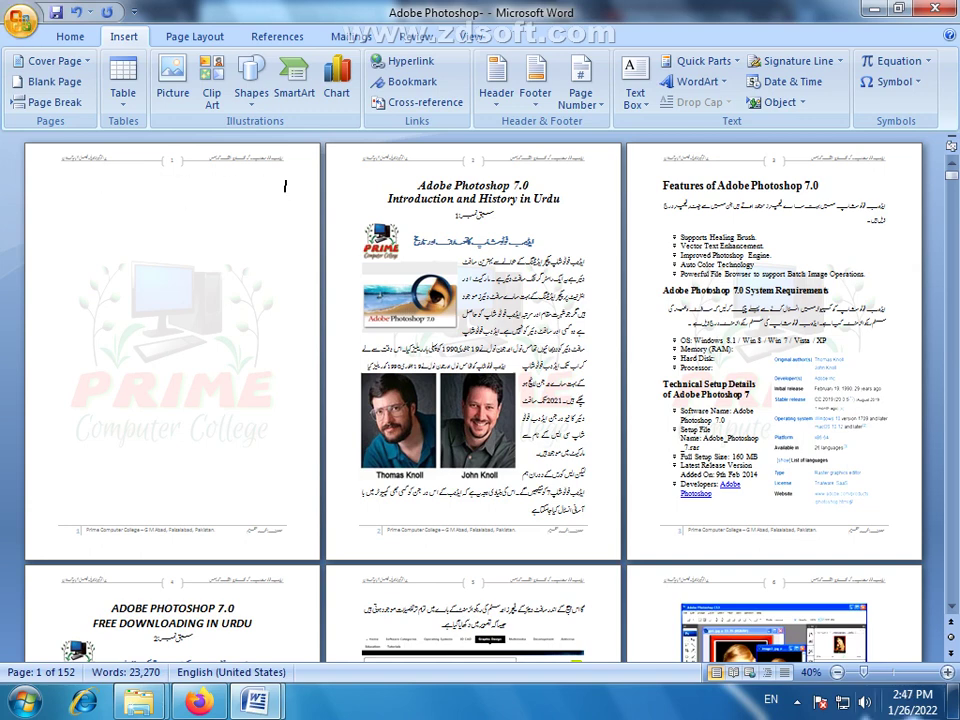
pyautogui.click(882, 672)
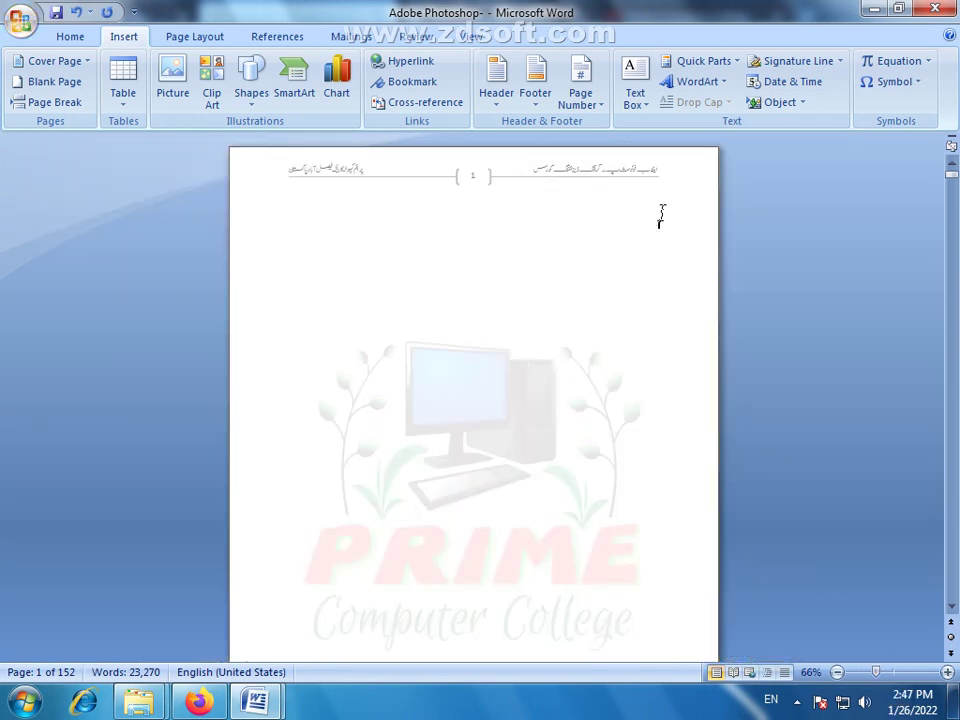
pyautogui.click(410, 104)
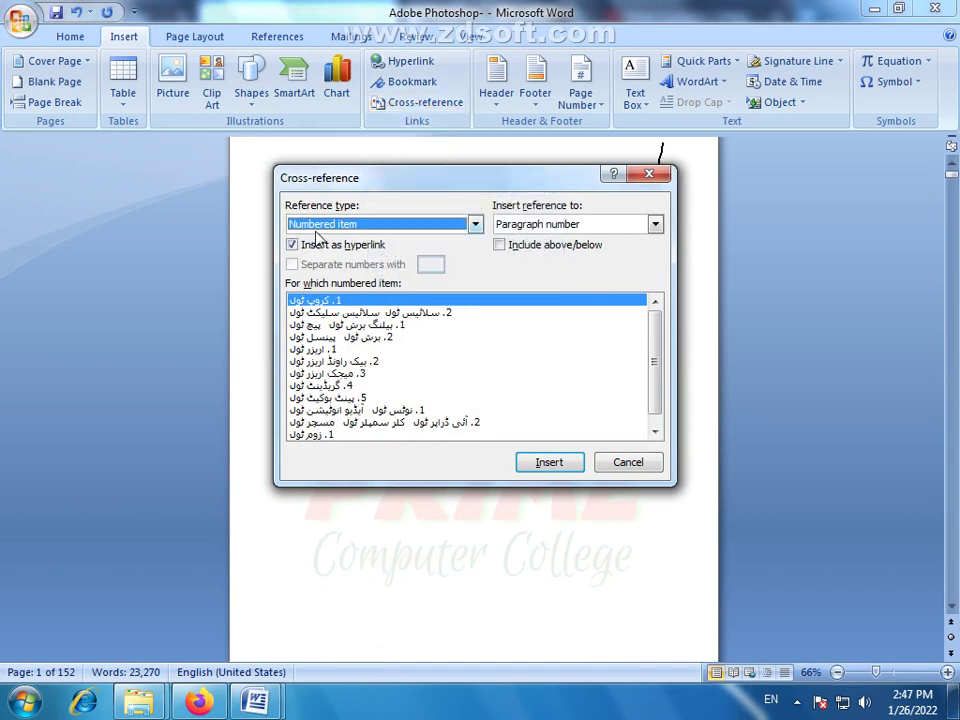
# Insert the first heading as a hyperlinked cross-reference, with Reference type set to Heading.
pyautogui.click(475, 224)
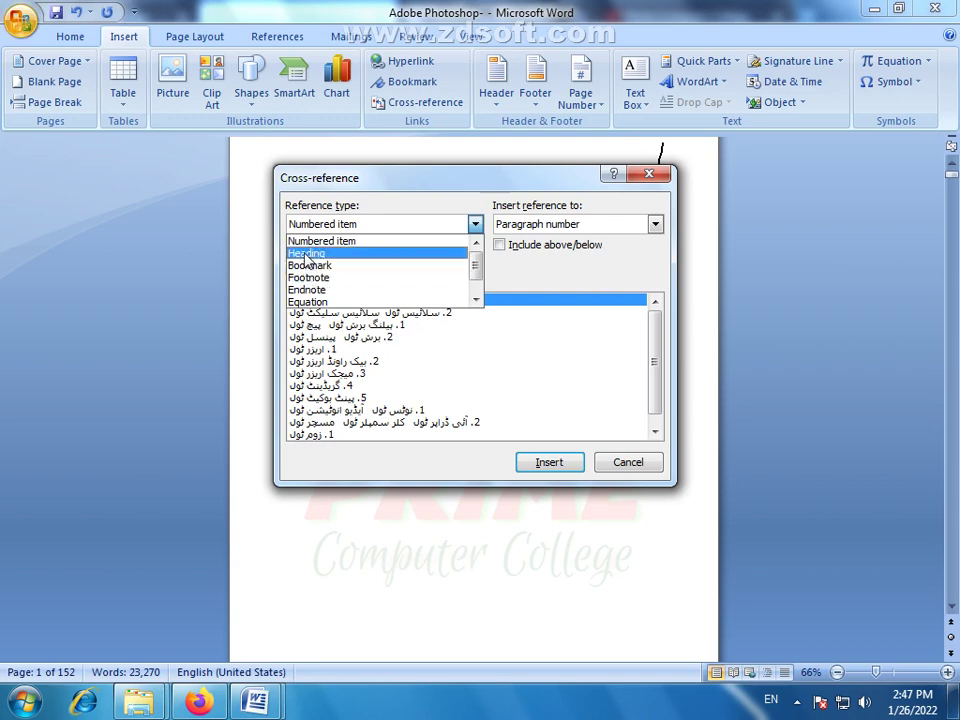
pyautogui.click(312, 255)
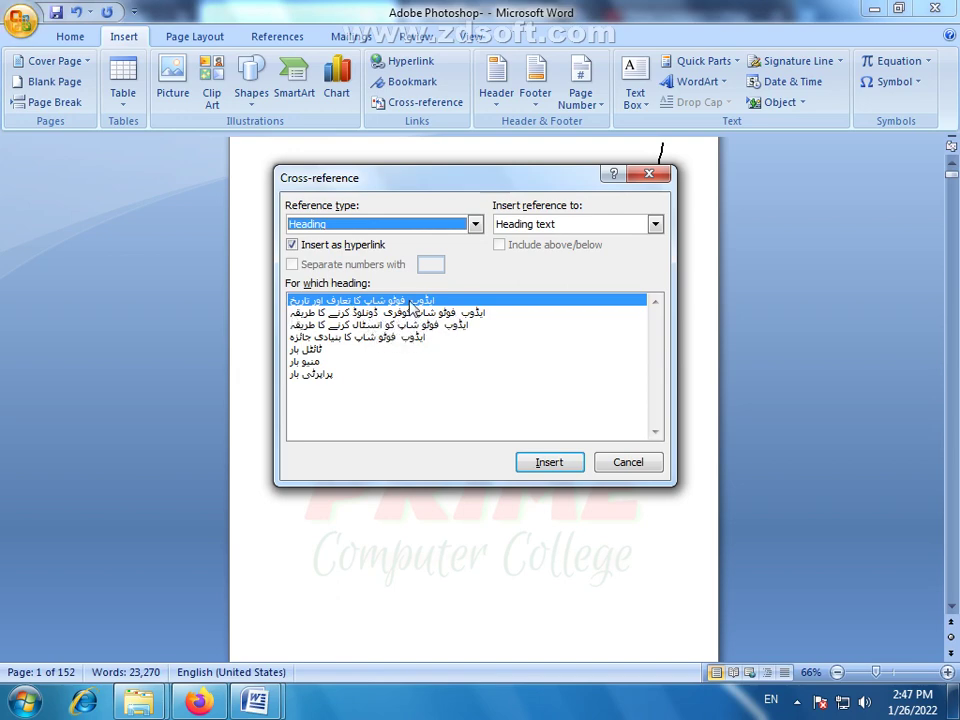
pyautogui.click(551, 465)
pyautogui.moveTo(420, 178); pyautogui.dragTo(398, 316)
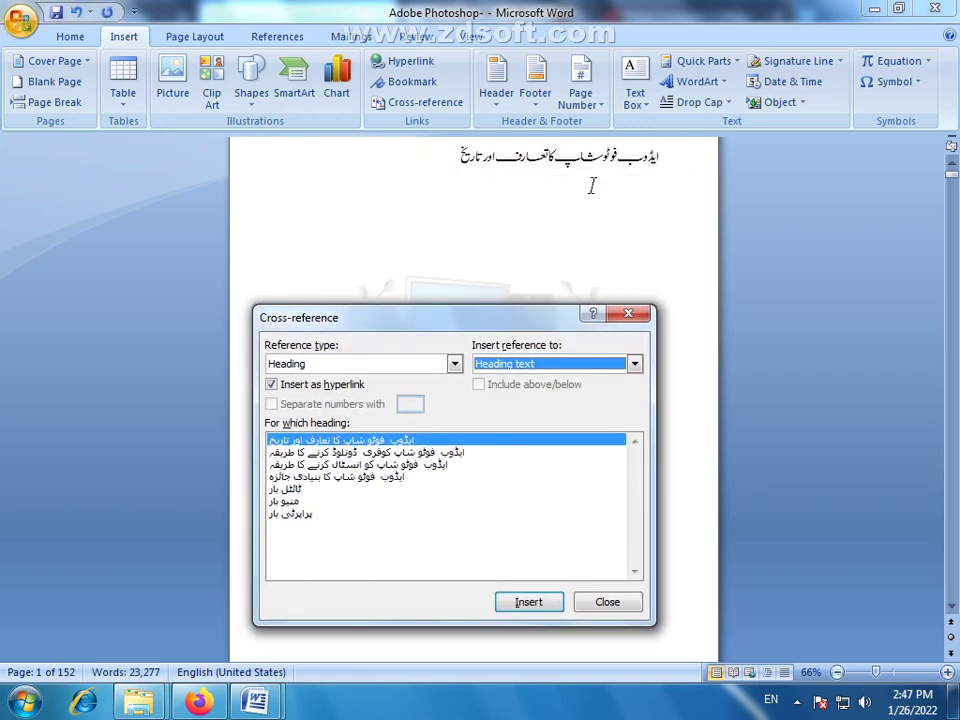
# Insert a linked reference to the free-download chapter heading, undoing the accidental duplicate.
pyautogui.click(510, 145)
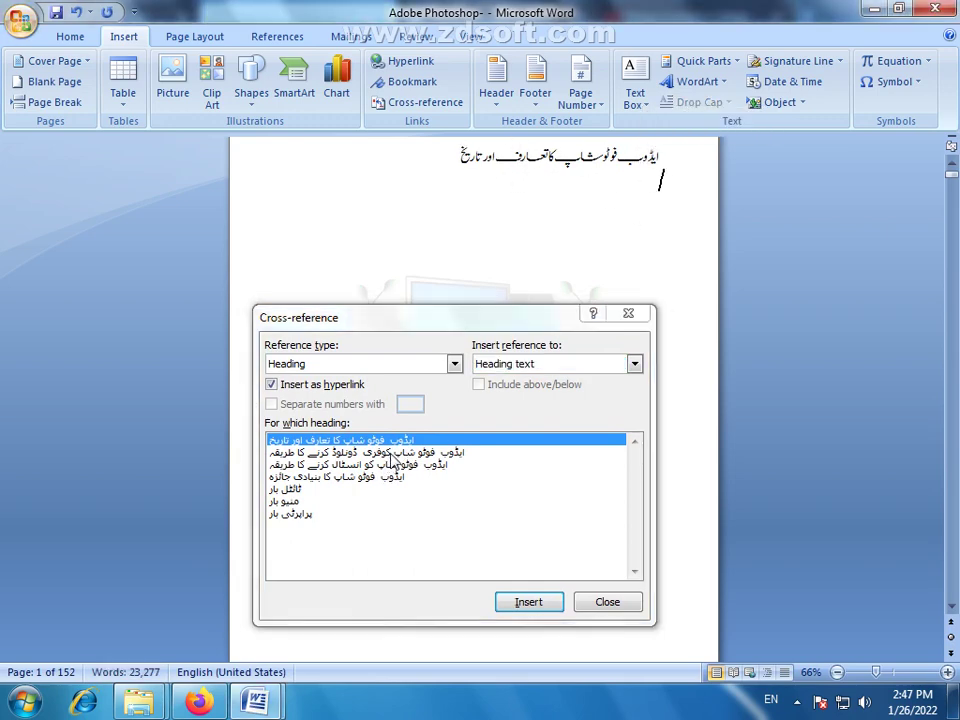
pyautogui.click(400, 452)
pyautogui.click(530, 602)
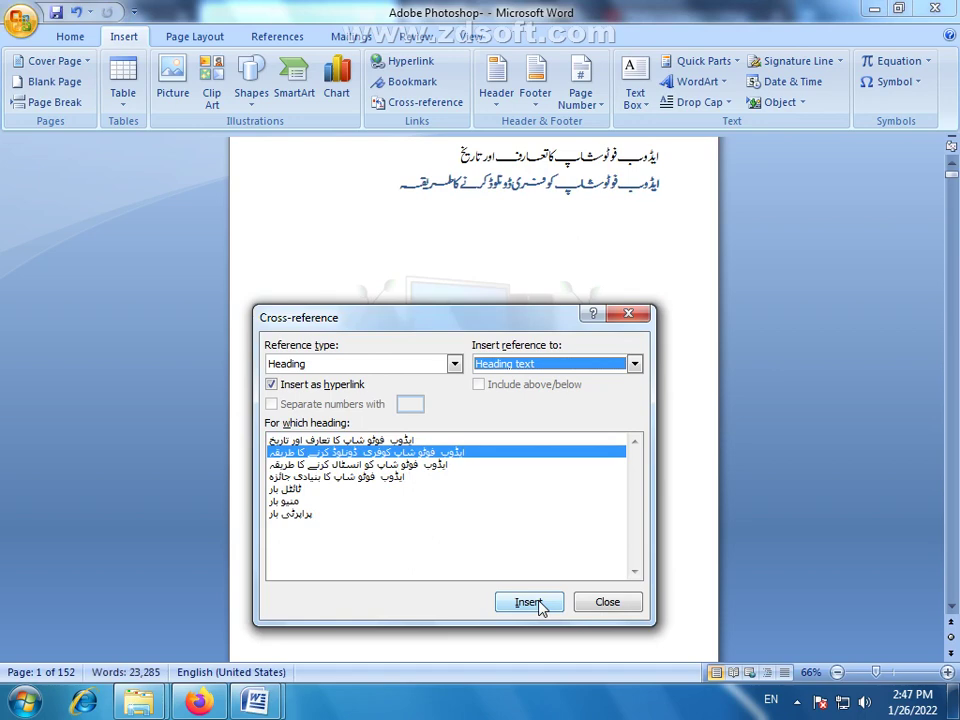
pyautogui.click(530, 602)
pyautogui.click(510, 367)
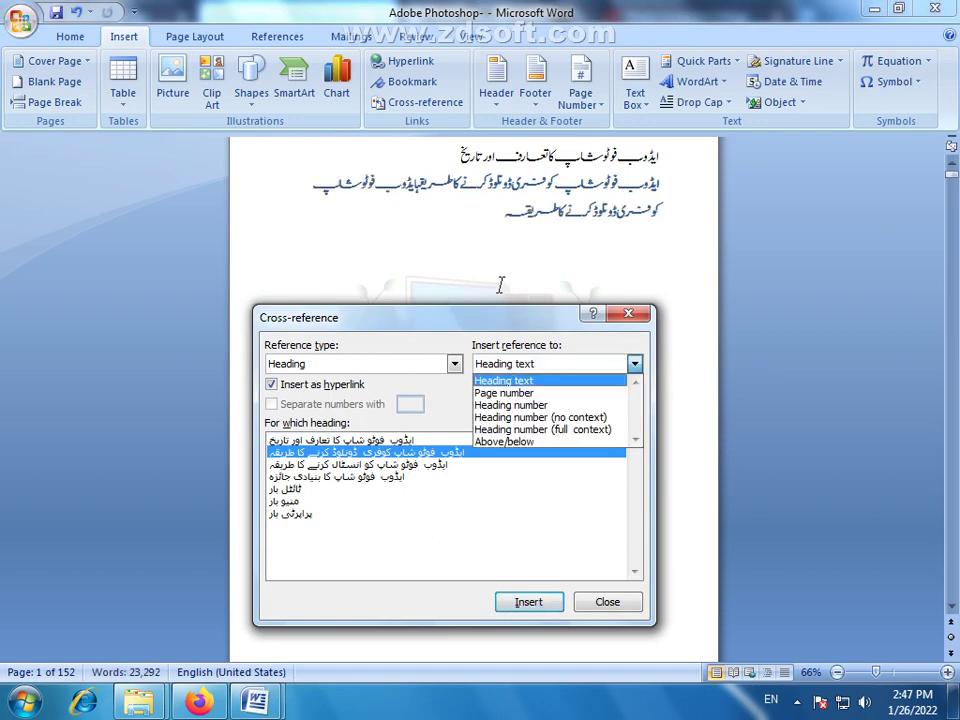
pyautogui.click(600, 253)
pyautogui.hotkey('ctrl', 'z')
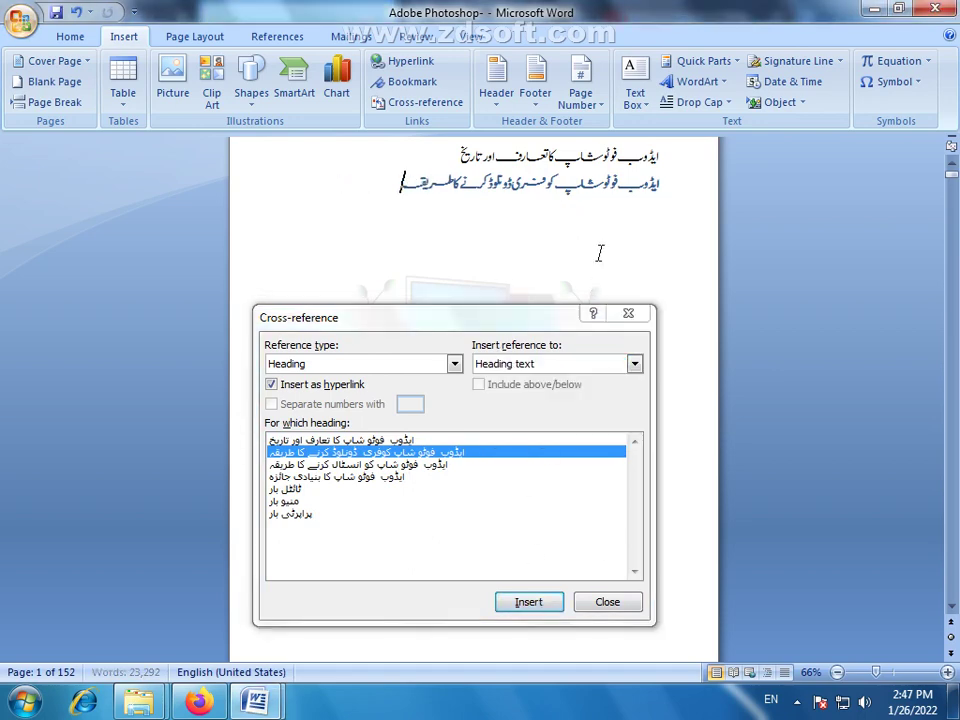
pyautogui.press('Return')
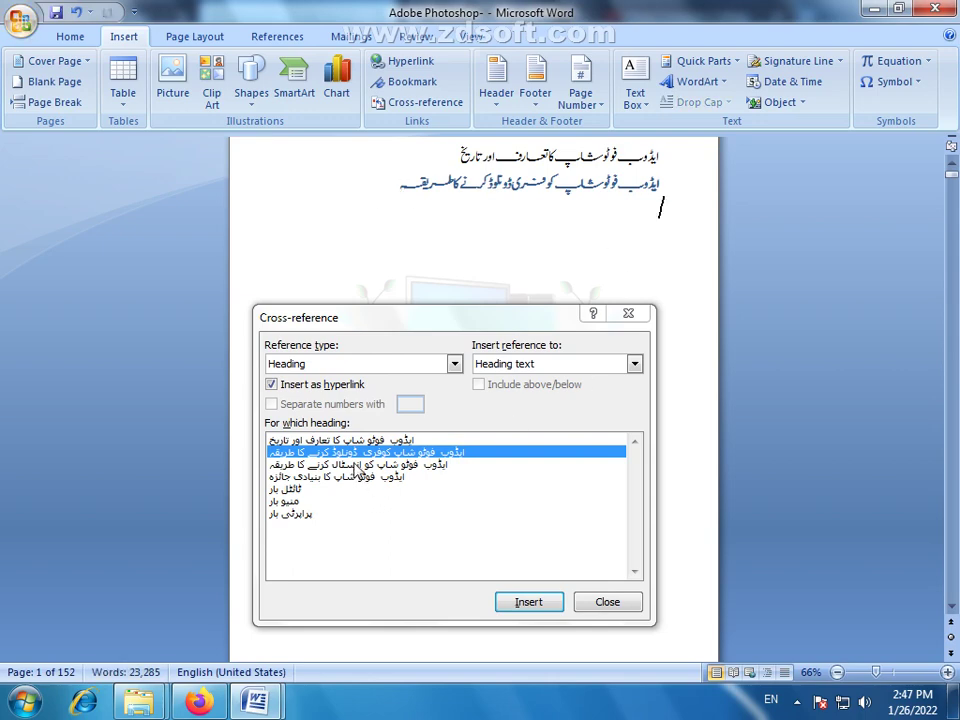
# Add linked references to the installation and basic overview headings on separate lines.
pyautogui.click(358, 465)
pyautogui.click(529, 603)
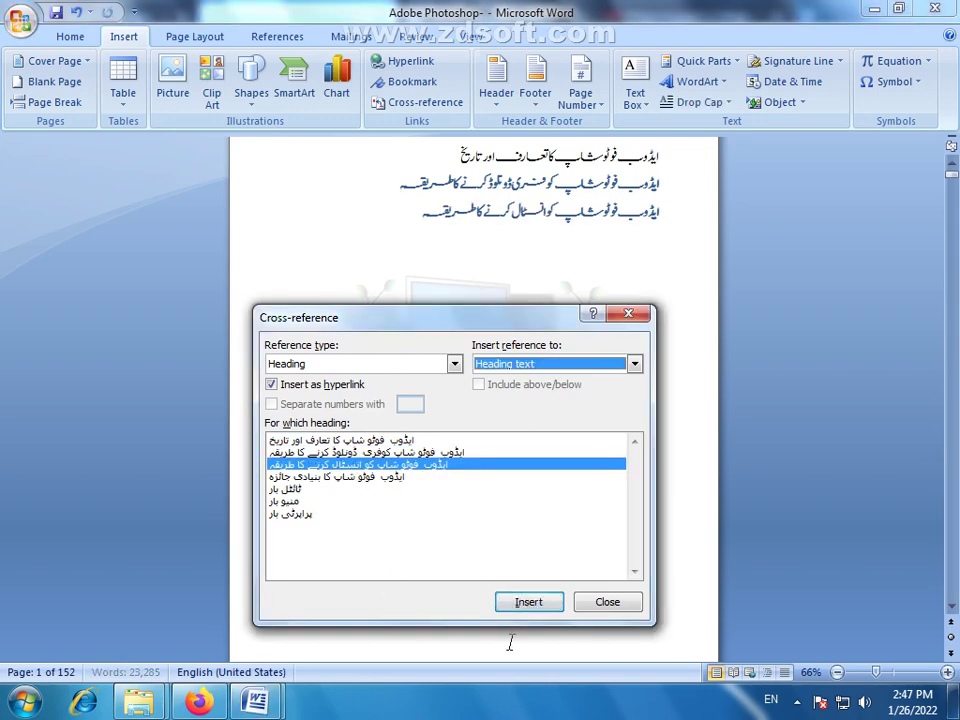
pyautogui.click(410, 228)
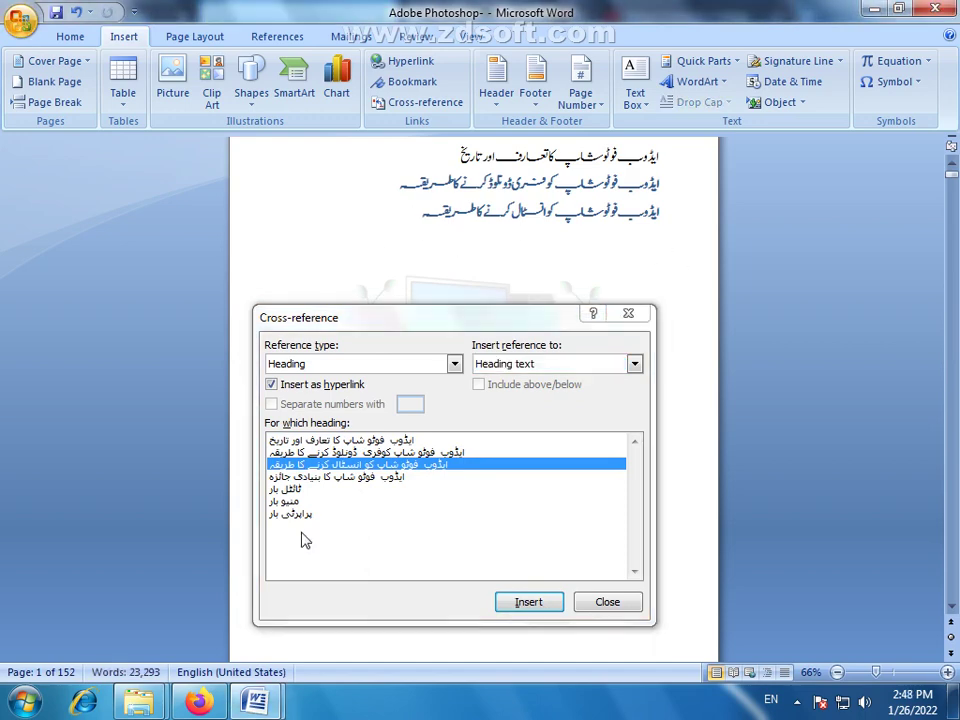
pyautogui.click(386, 478)
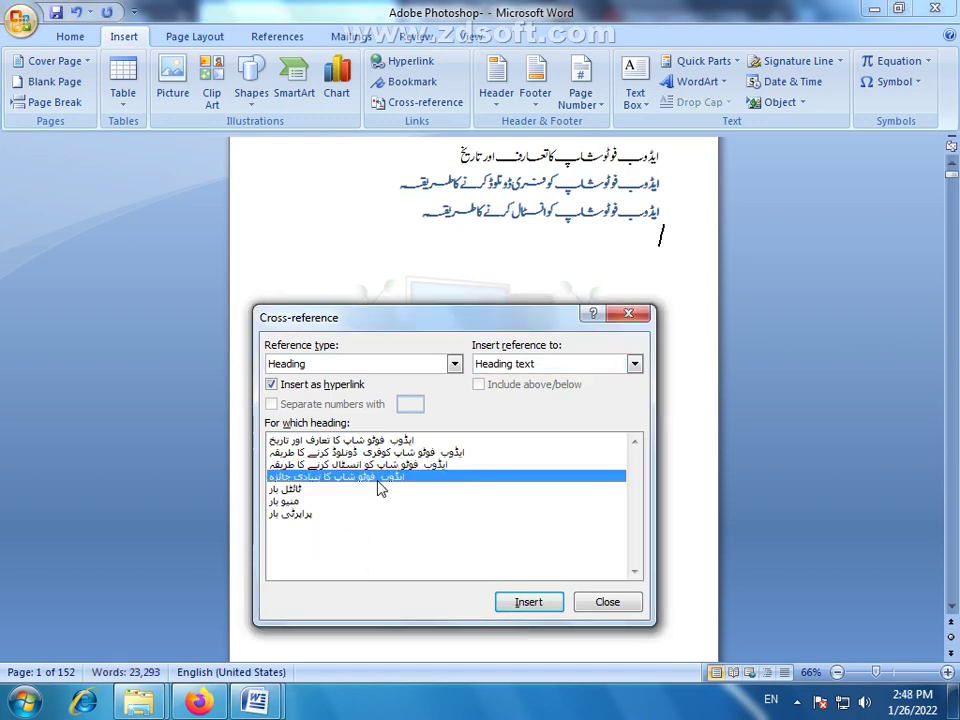
pyautogui.click(525, 604)
pyautogui.click(460, 250)
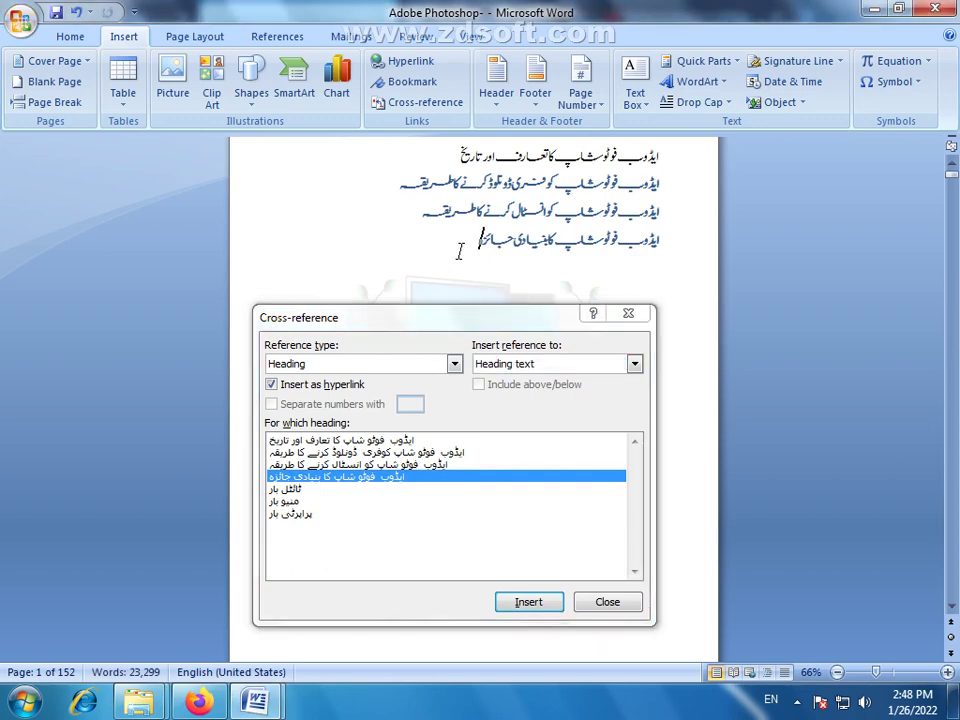
pyautogui.press('Return')
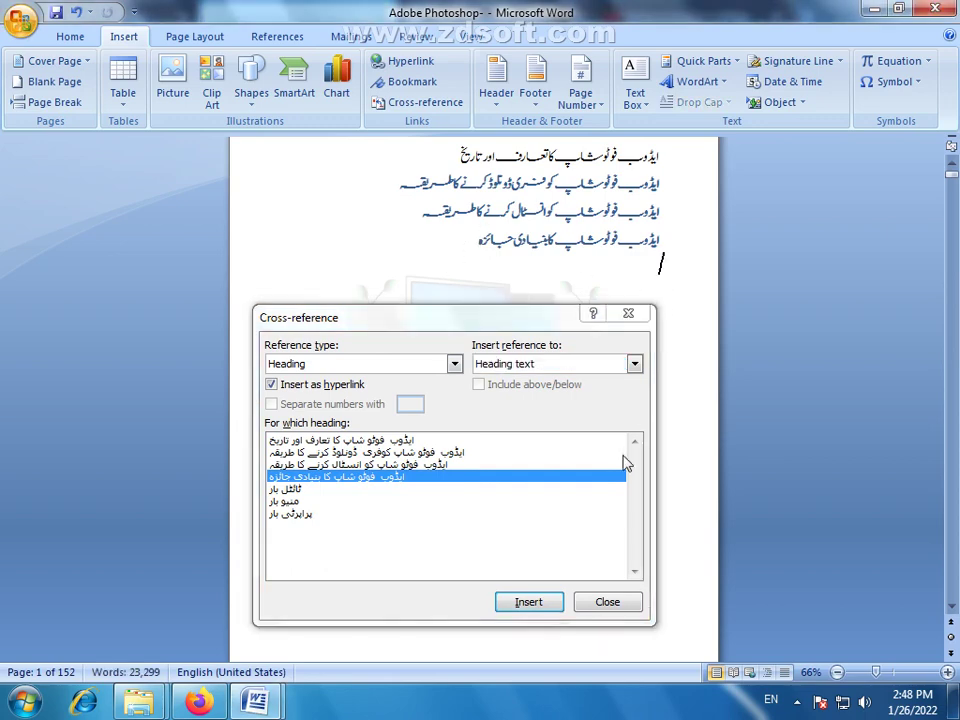
# Add linked references to the title bar, menu bar and property bar headings.
pyautogui.click(285, 490)
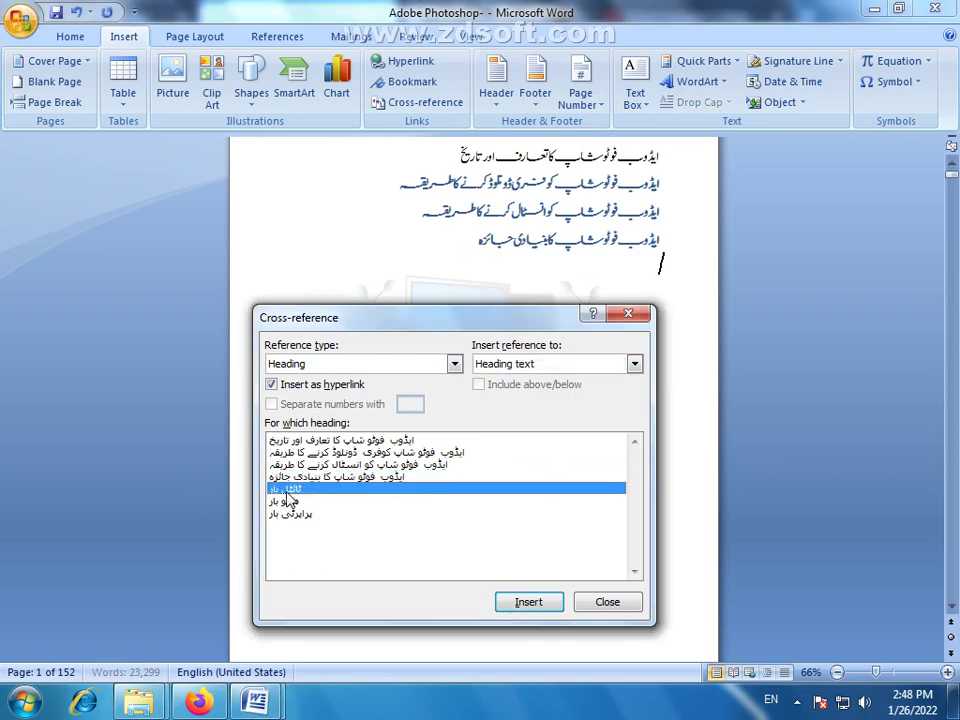
pyautogui.click(528, 601)
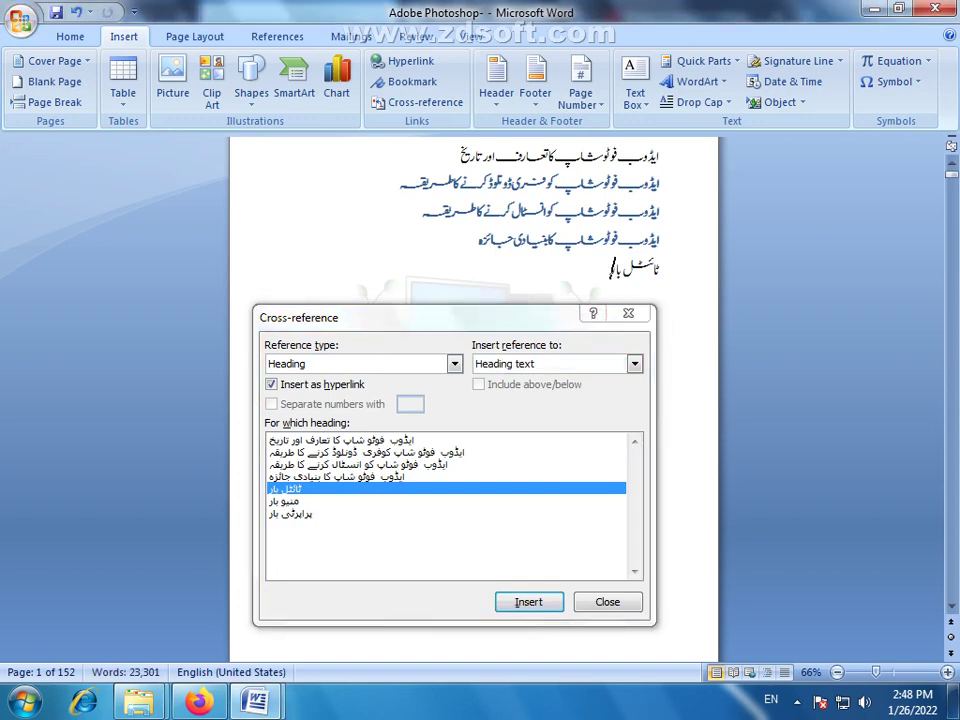
pyautogui.click(288, 512)
pyautogui.click(288, 500)
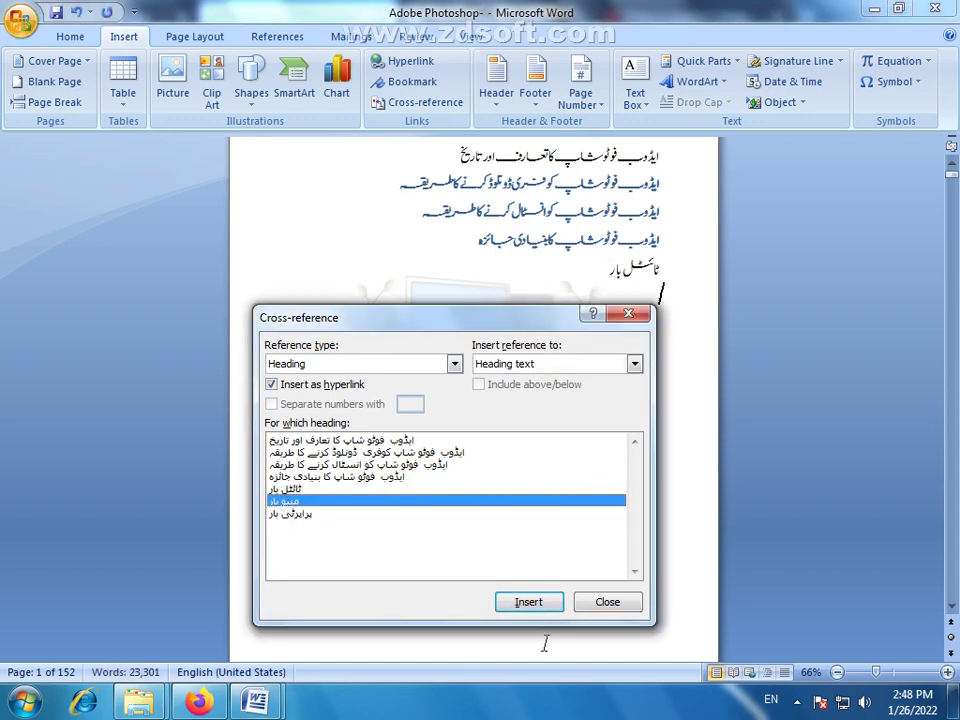
pyautogui.click(547, 601)
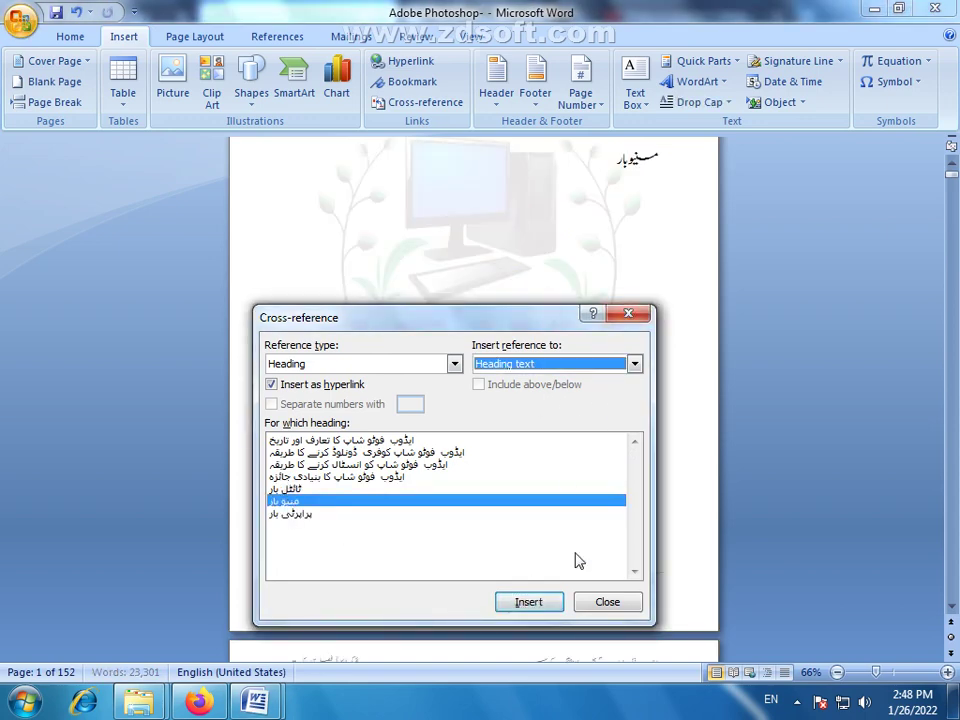
pyautogui.click(540, 603)
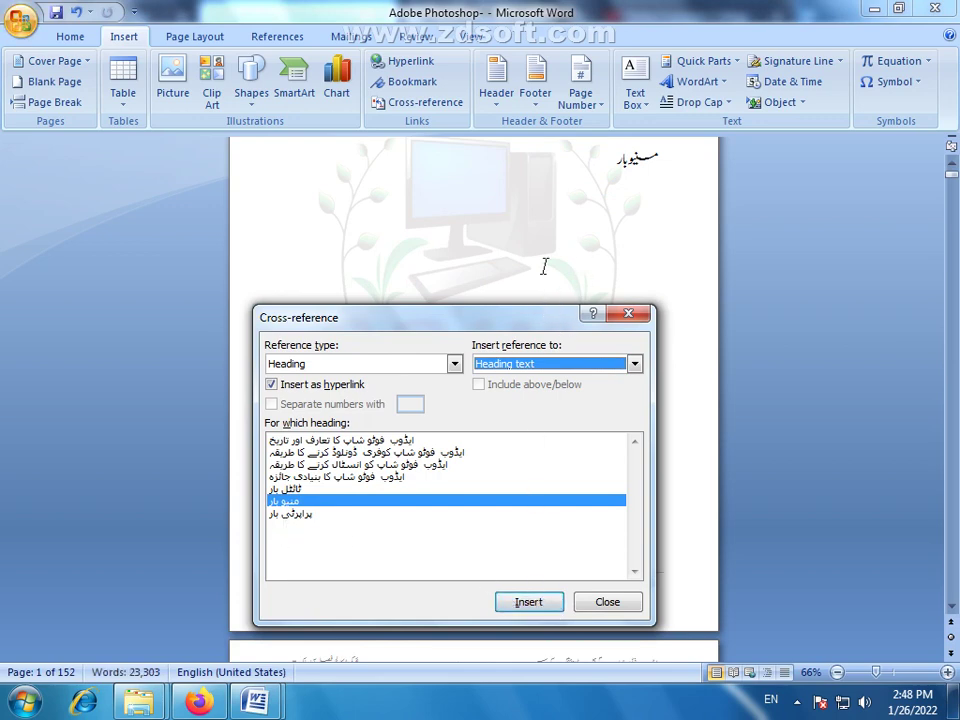
pyautogui.click(300, 515)
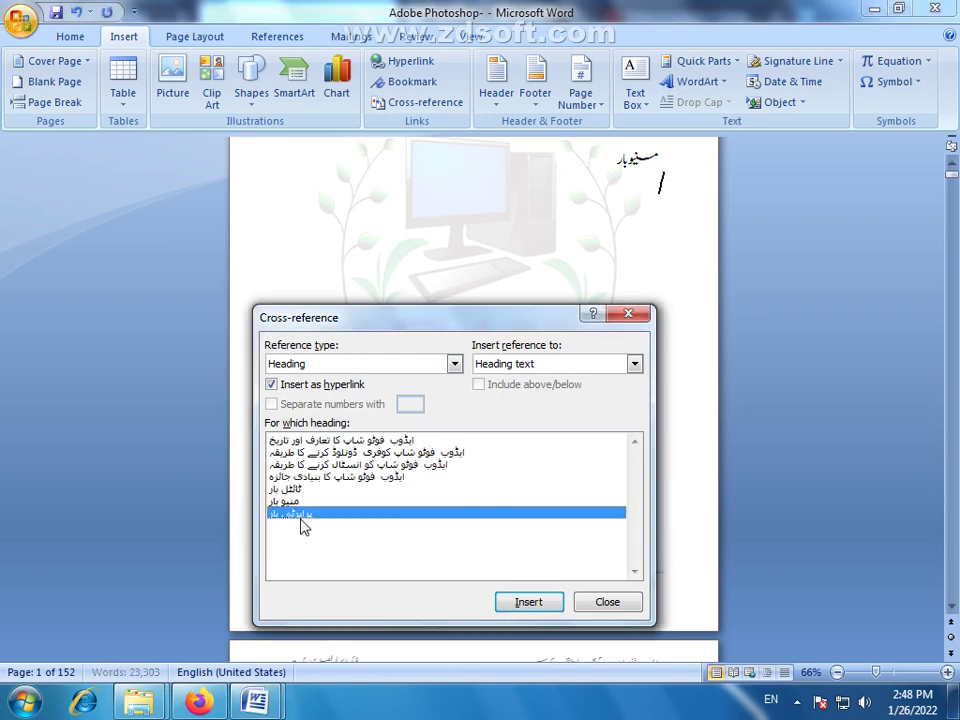
pyautogui.click(522, 604)
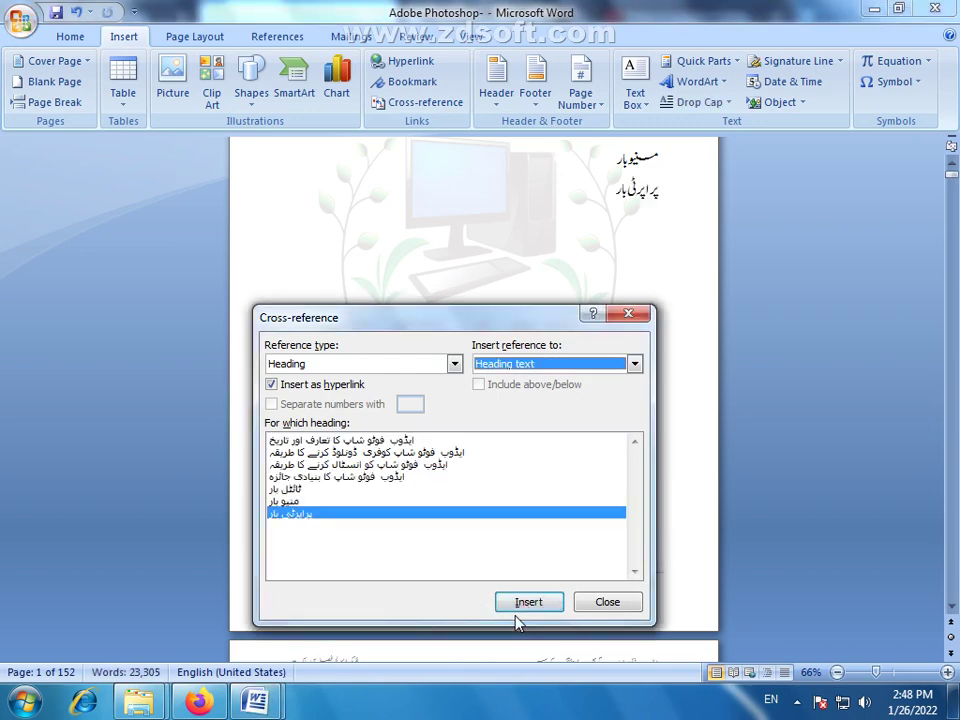
# Close the Cross-reference dialog and return to the list of linked headings.
pyautogui.click(608, 602)
pyautogui.scroll(4, 632, 298)
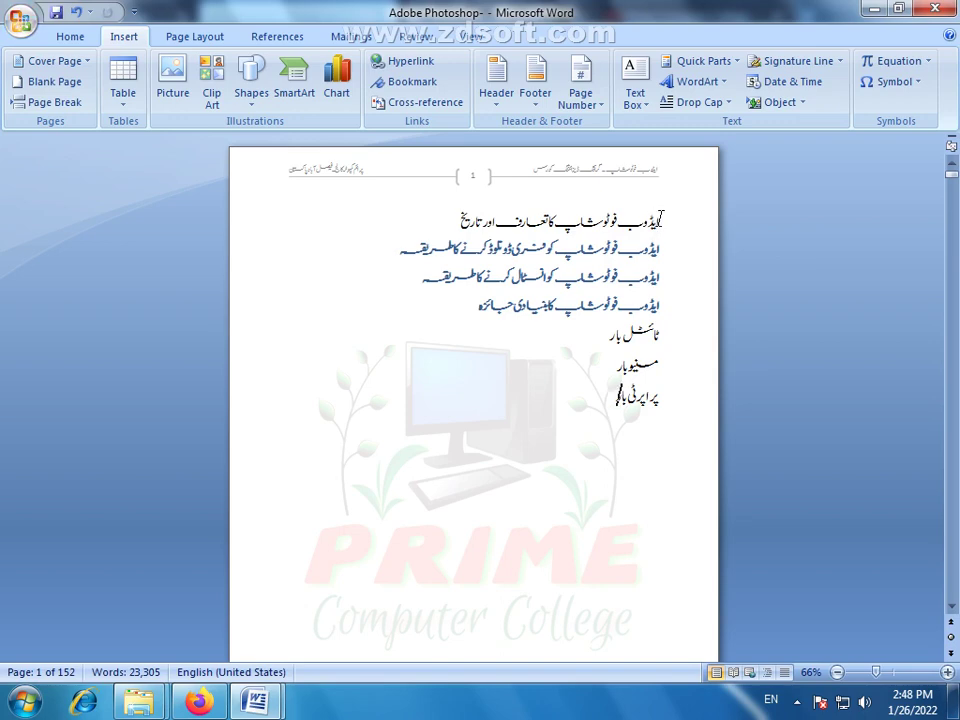
pyautogui.click(619, 398)
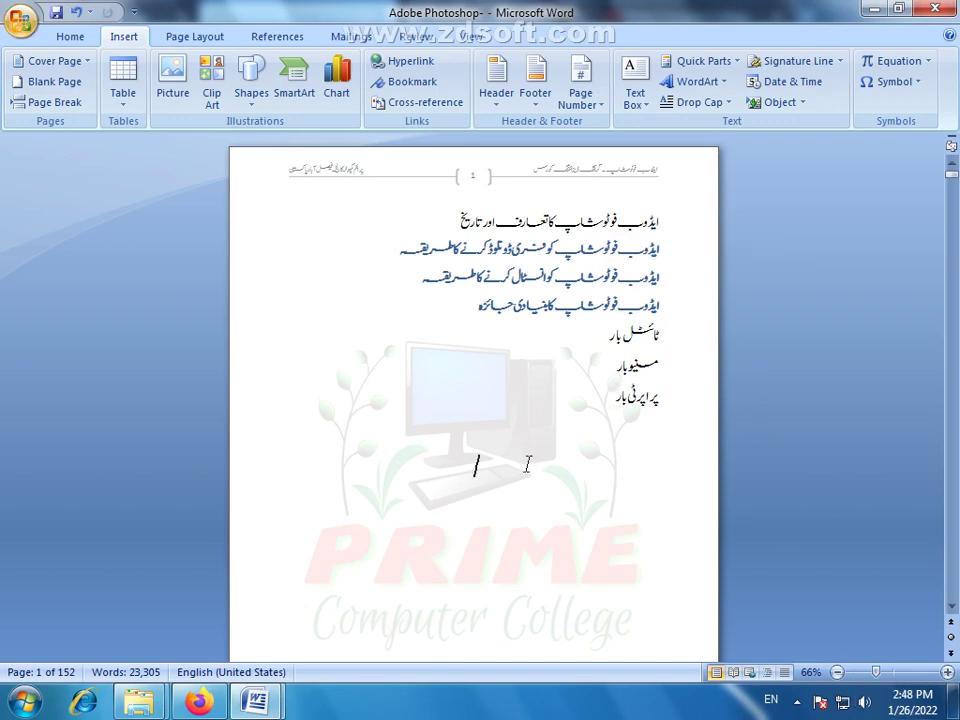
pyautogui.click(617, 228)
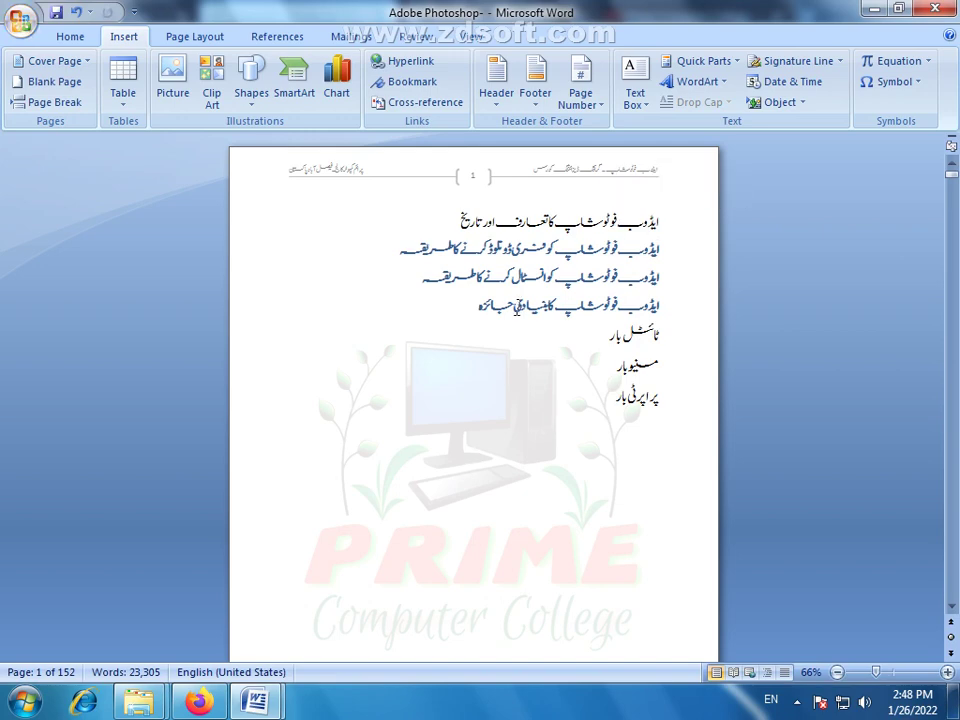
# Check the linked entries, then Ctrl+click the installation link to jump to its lesson.
pyautogui.moveTo(665, 218); pyautogui.dragTo(461, 221)
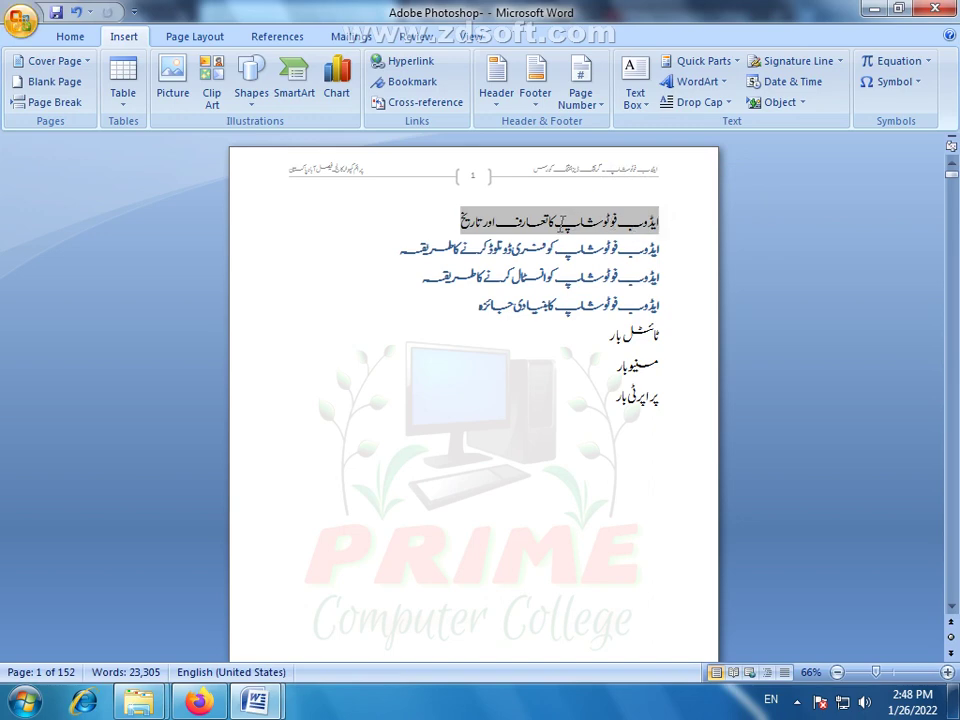
pyautogui.click(550, 247)
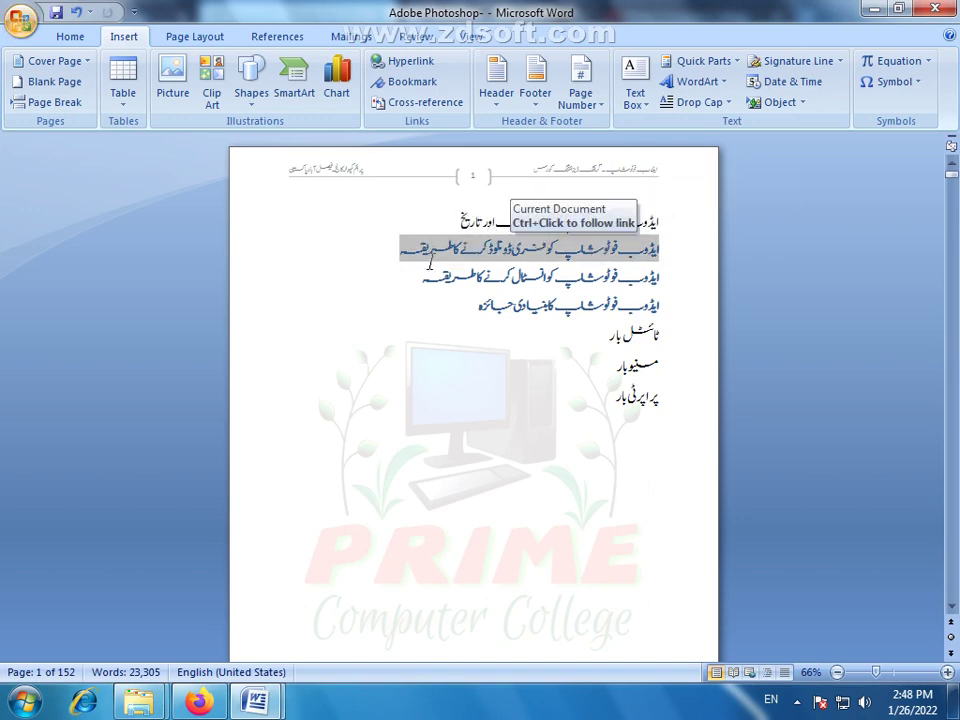
pyautogui.click(495, 362)
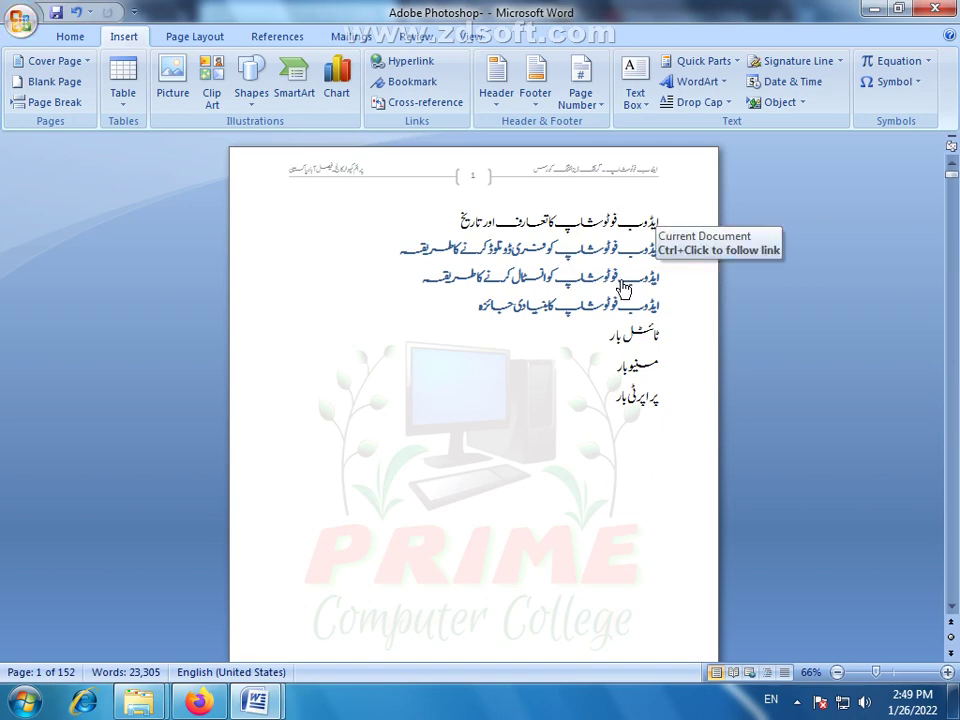
pyautogui.keyDown('ctrl'); pyautogui.click(547, 278); pyautogui.keyUp('ctrl')
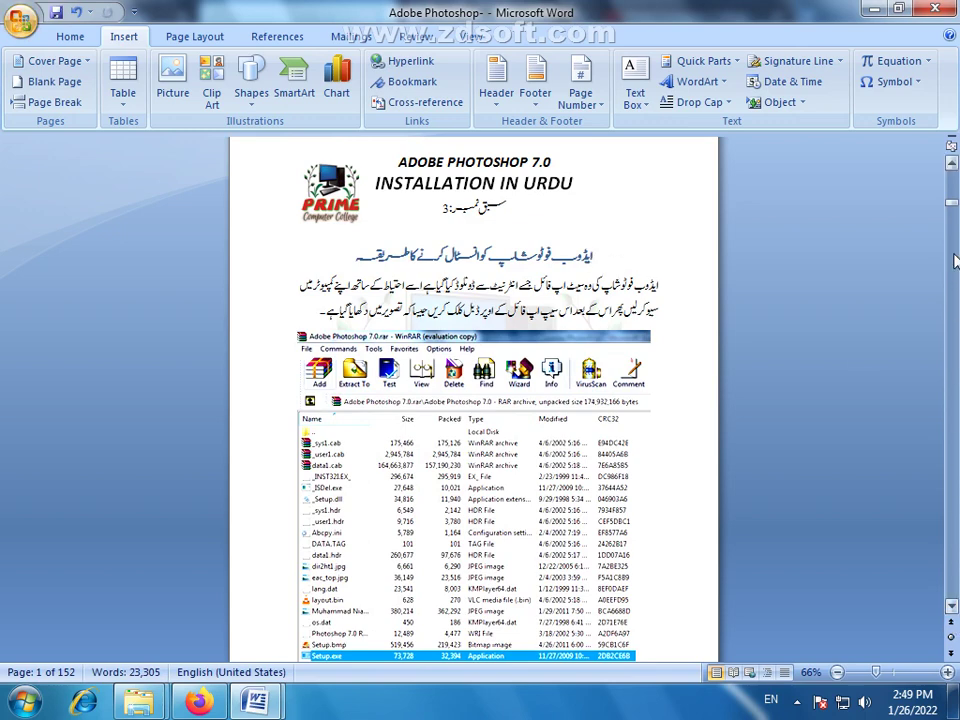
# Zoom out to view several pages at once, three pages per row.
pyautogui.click(855, 678)
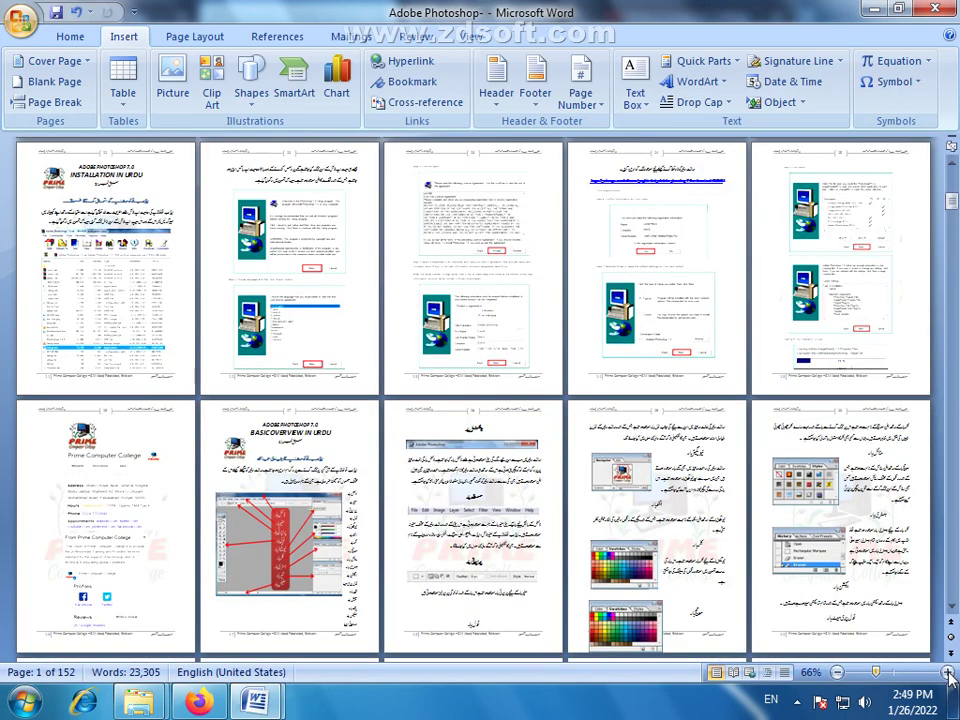
pyautogui.click(948, 678)
pyautogui.click(948, 678)
pyautogui.click(948, 678)
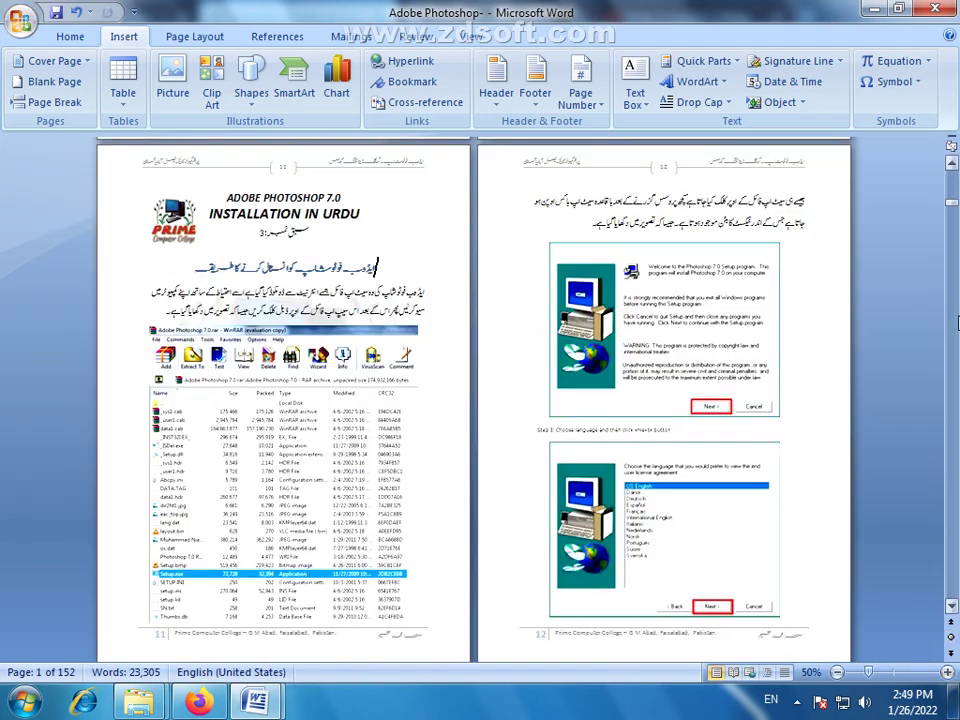
pyautogui.click(838, 674)
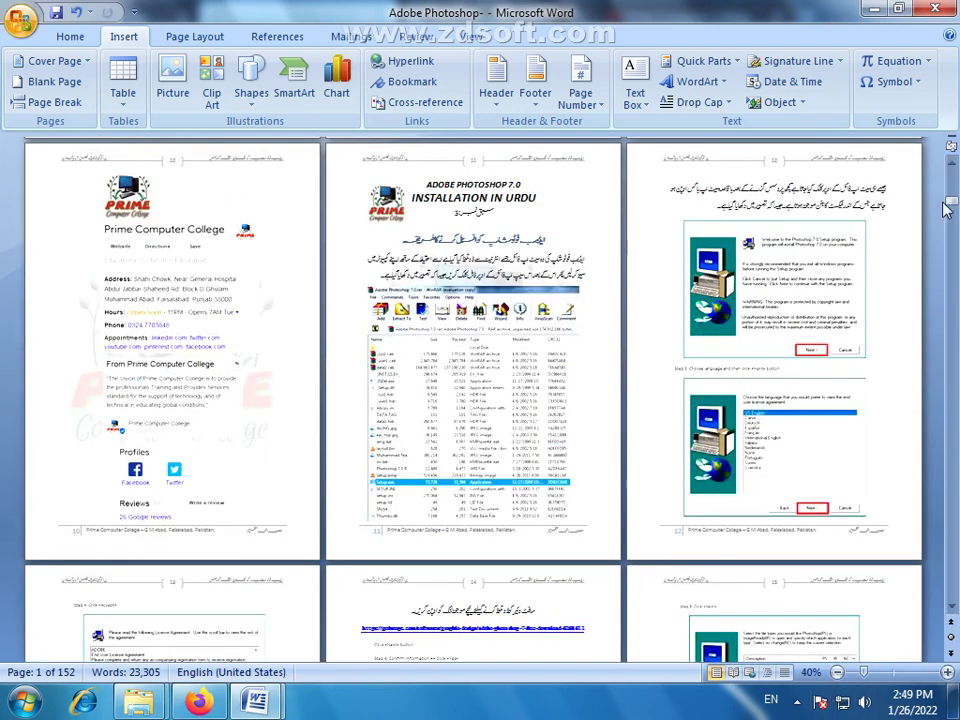
# Test the basic overview link on page 1, then bring page 1 back into view.
pyautogui.scroll(15, 434, 228)
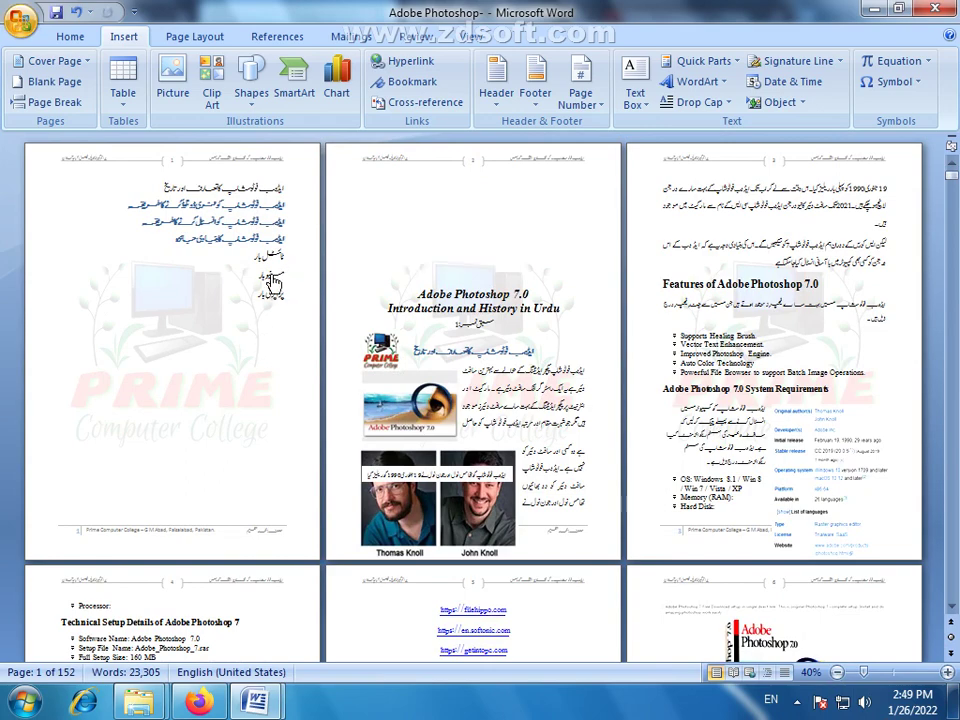
pyautogui.keyDown('ctrl'); pyautogui.click(160, 239); pyautogui.keyUp('ctrl')
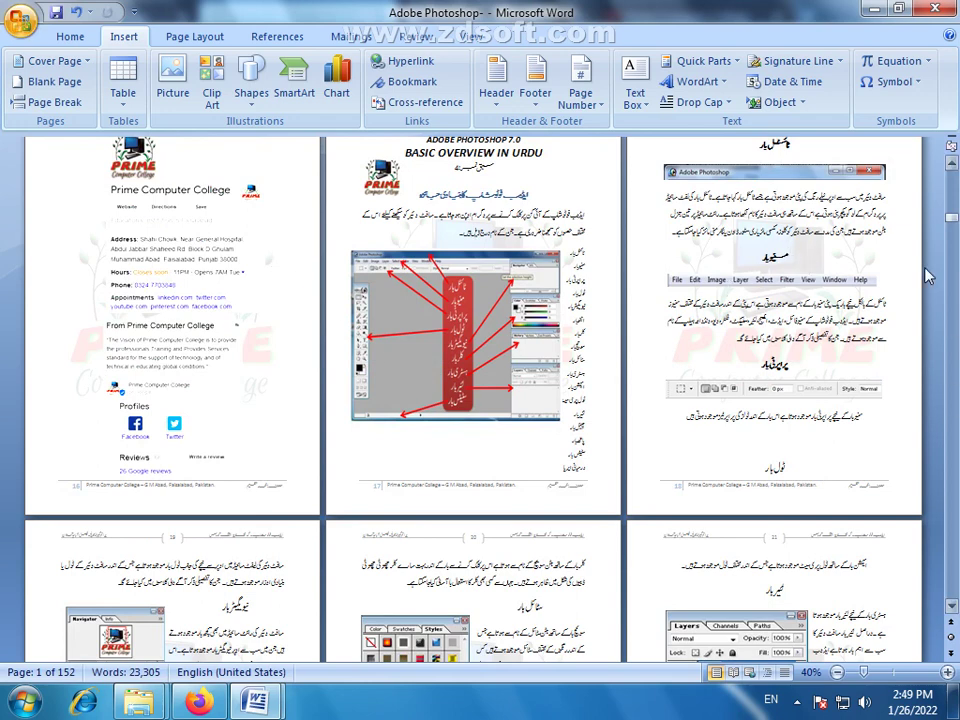
pyautogui.click(951, 212)
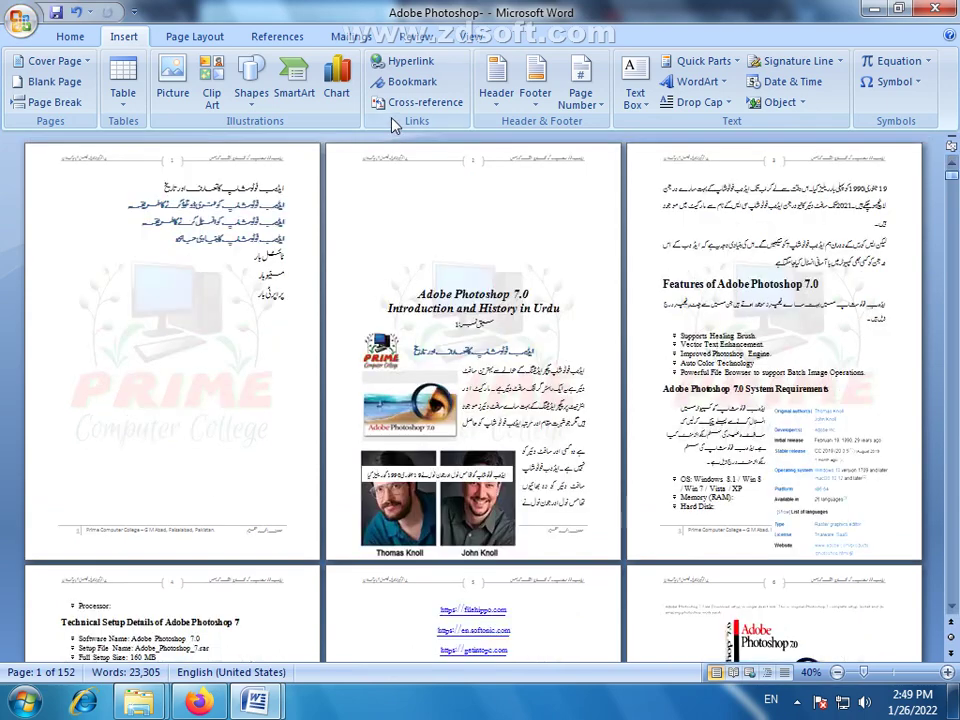